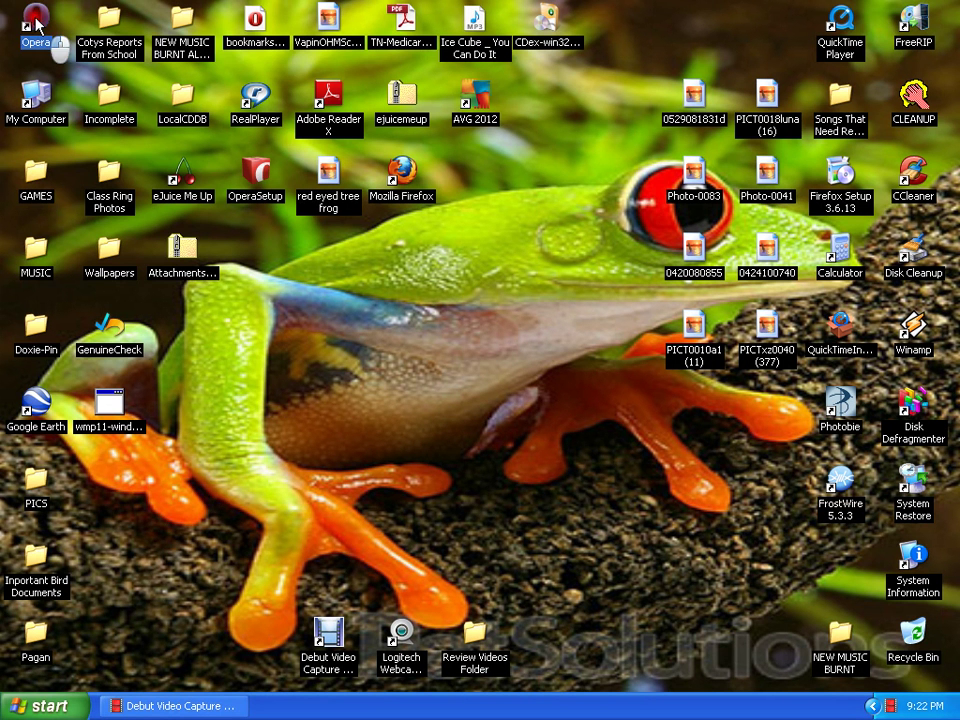
- Launch the Opera browser and view the eJuice Recipe Calculator page's input and recipe sections
{"action": "double_click", "coordinate": [38, 20]}
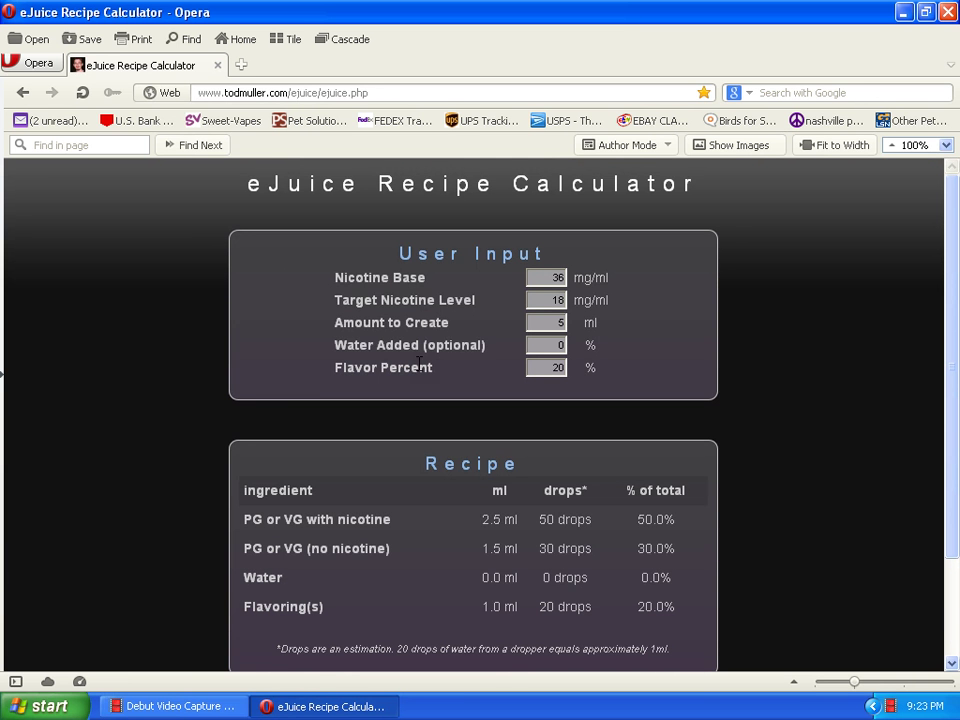
{"action": "scroll", "coordinate": [470, 393], "scroll_direction": "down", "scroll_amount": 2}
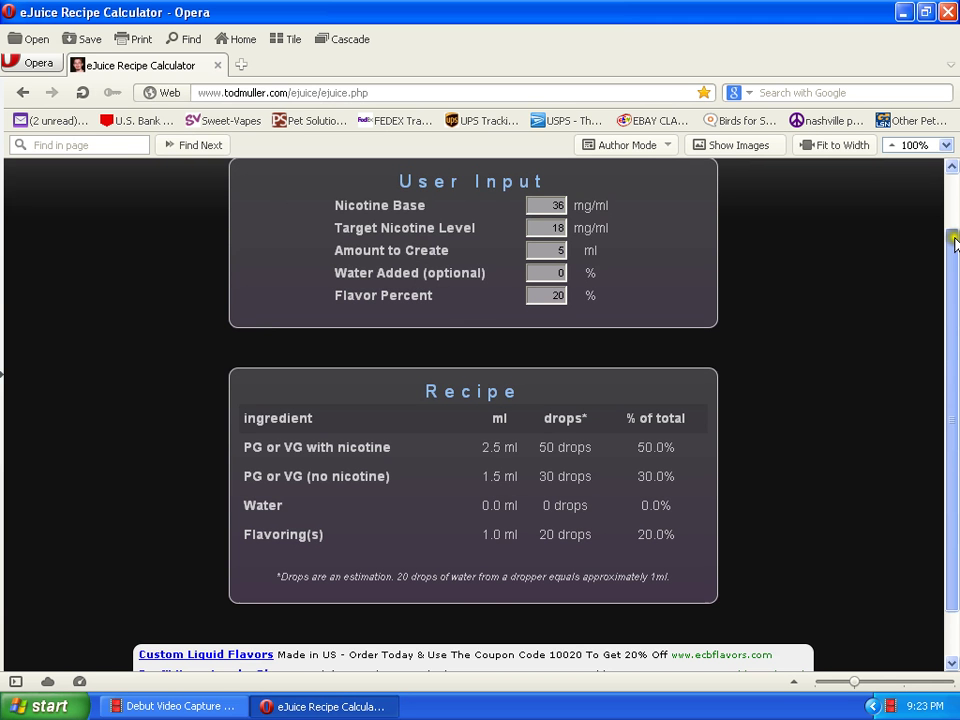
{"action": "mouse_move", "coordinate": [954, 240]}
{"action": "left_mouse_down"}
{"action": "mouse_move", "coordinate": [955, 364]}
{"action": "mouse_move", "coordinate": [951, 234]}
{"action": "left_mouse_up"}
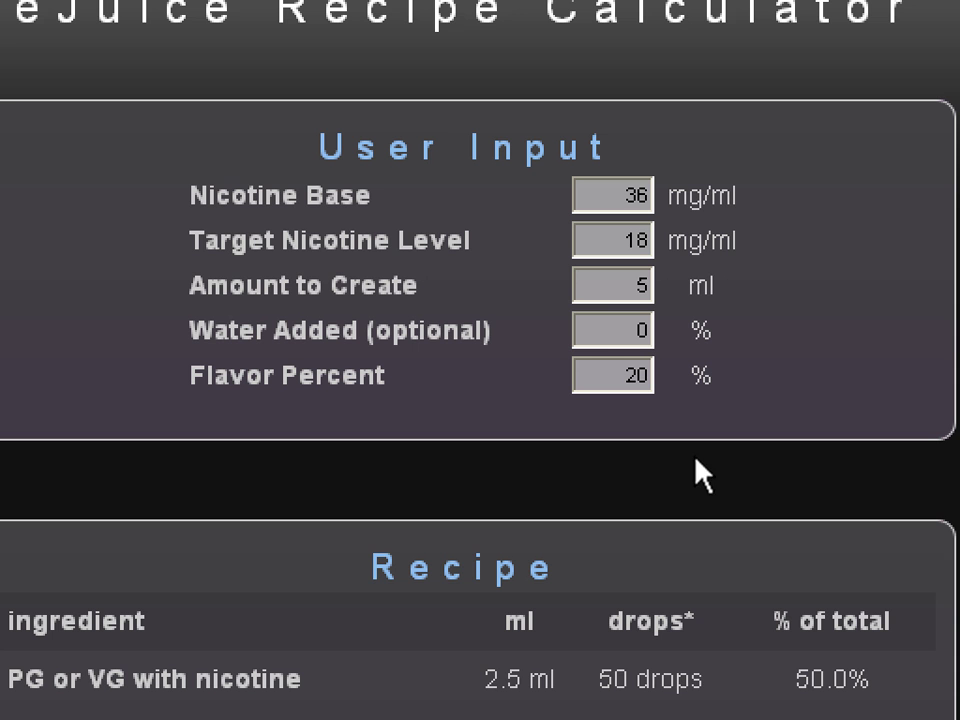
- Set the Nicotine Base to 100 mg/ml and the Target Nicotine Level to 12 mg/ml
{"action": "left_click", "coordinate": [914, 549]}
{"action": "left_click", "coordinate": [669, 205]}
{"action": "left_click_drag", "start_coordinate": [611, 195], "coordinate": [669, 199]}
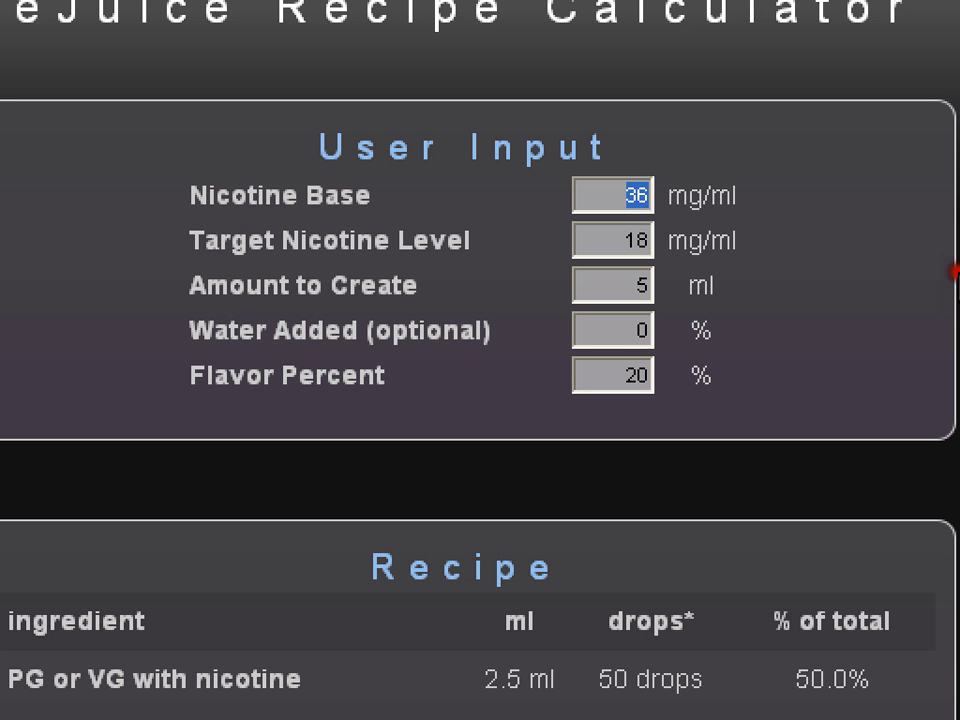
{"action": "type", "text": "100"}
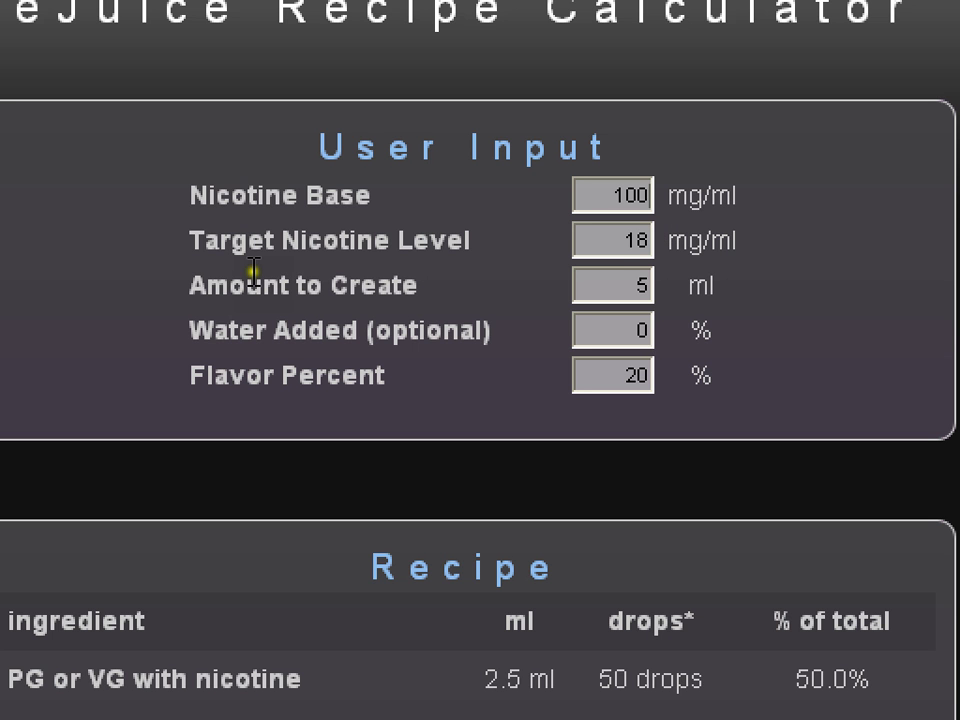
{"action": "left_click", "coordinate": [612, 239]}
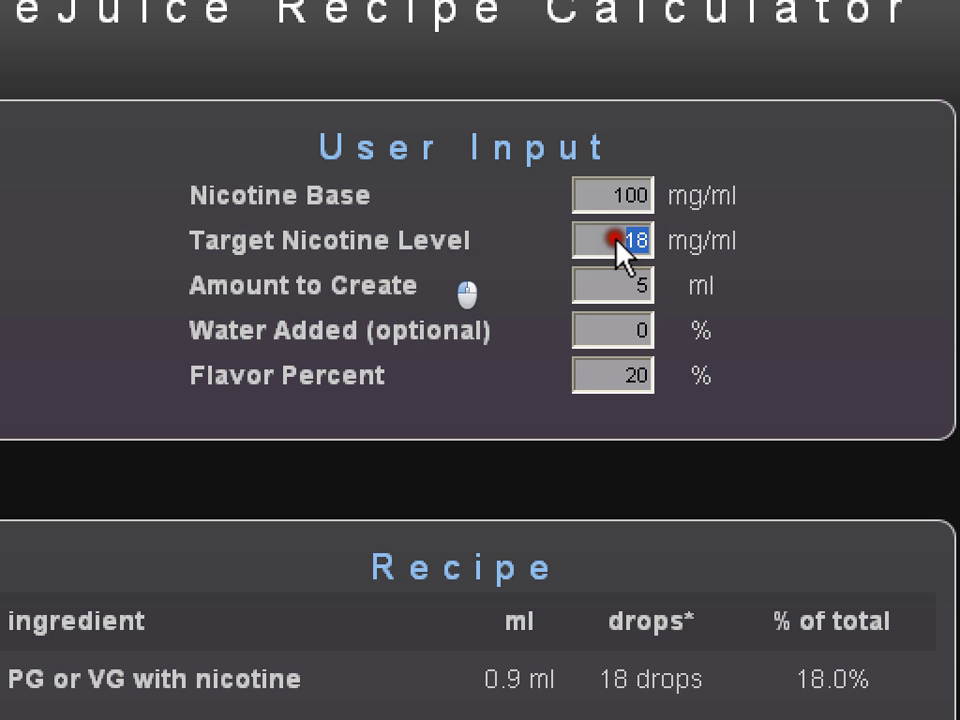
{"action": "left_click", "coordinate": [803, 313]}
{"action": "type", "text": "12"}
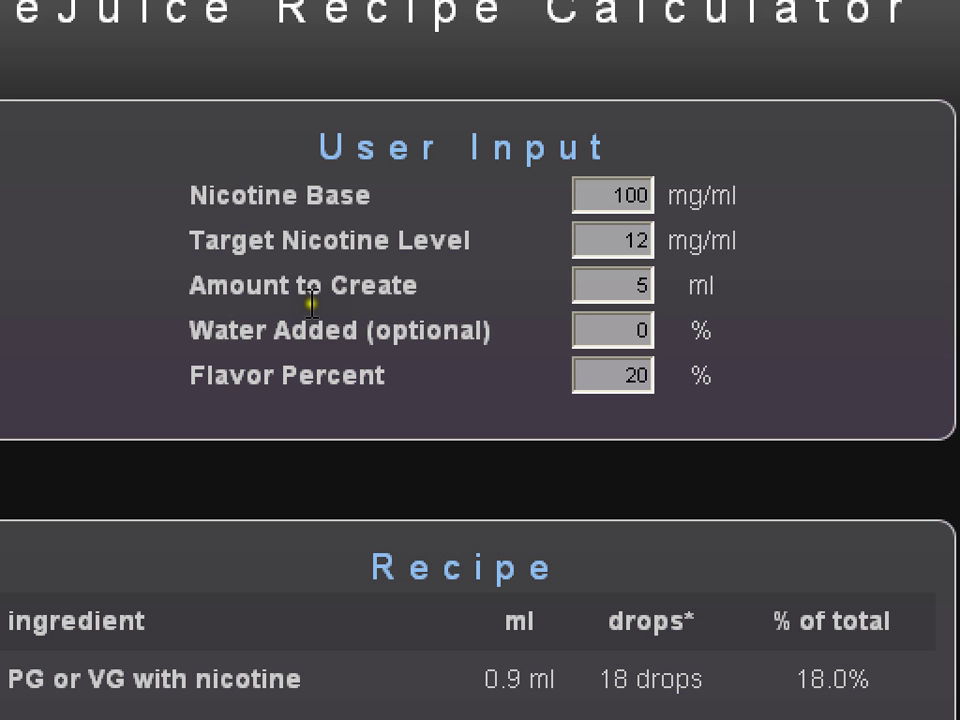
- Set the Amount to Create to 10 ml in the recipe's user input
{"action": "double_click", "coordinate": [638, 285]}
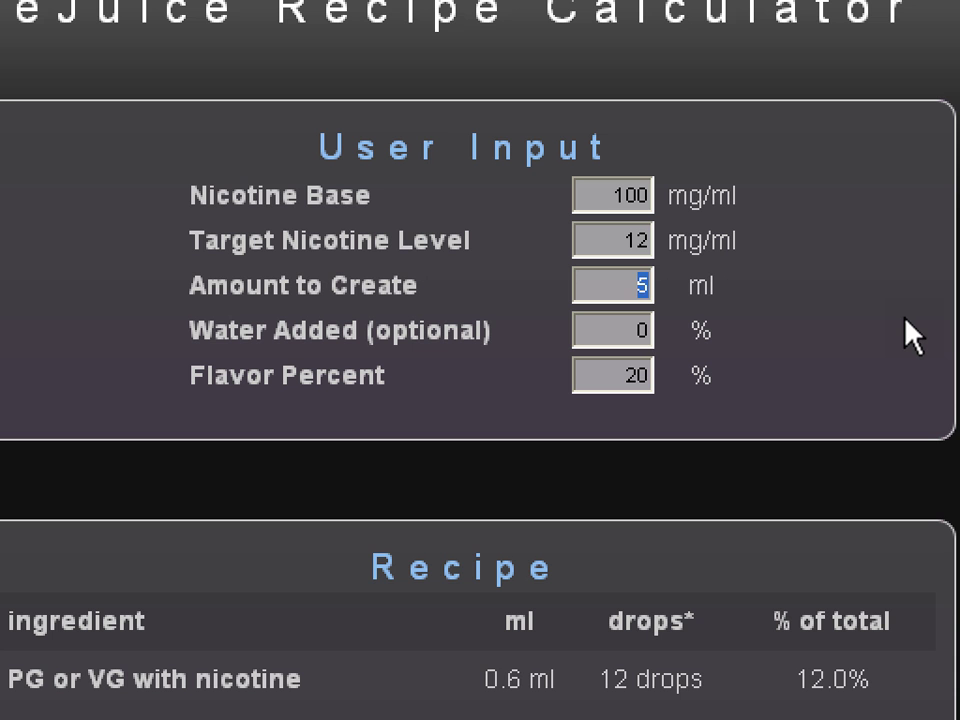
{"action": "type", "text": "10"}
{"action": "left_click", "coordinate": [236, 317]}
{"action": "left_click", "coordinate": [453, 335]}
{"action": "left_click", "coordinate": [605, 346]}
{"action": "left_click", "coordinate": [634, 337]}
- Set the Flavor Percent to 25% in the recipe's user input
{"action": "left_click", "coordinate": [309, 440]}
{"action": "left_click", "coordinate": [317, 394]}
{"action": "left_click", "coordinate": [619, 404]}
{"action": "left_click", "coordinate": [628, 376]}
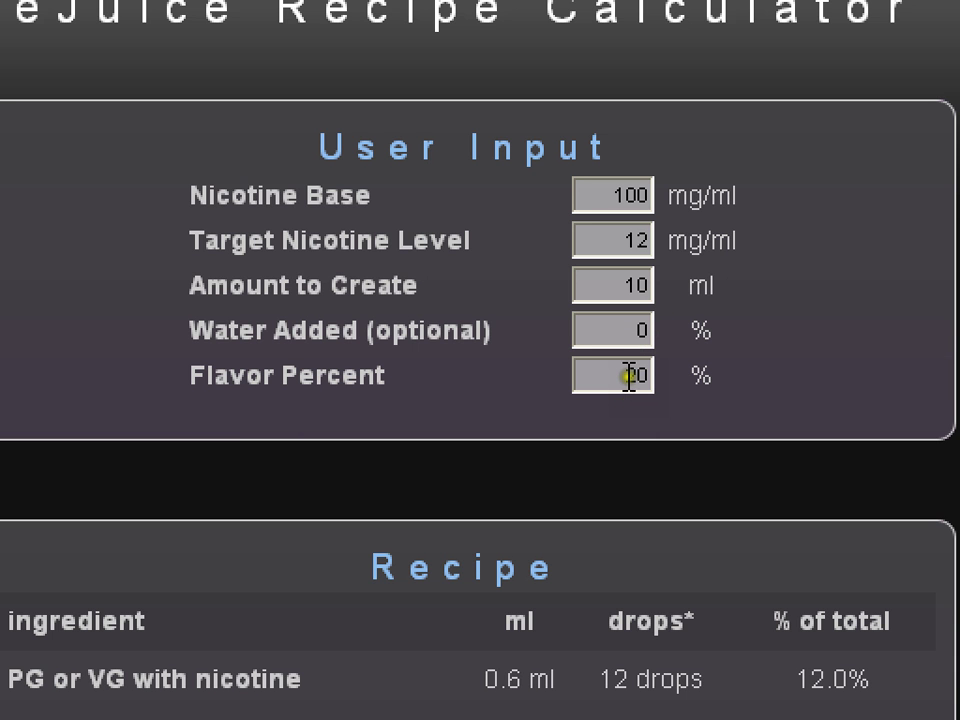
{"action": "mouse_move", "coordinate": [637, 376]}
{"action": "left_mouse_down"}
{"action": "mouse_move", "coordinate": [614, 375]}
{"action": "mouse_move", "coordinate": [767, 379]}
{"action": "left_mouse_up"}
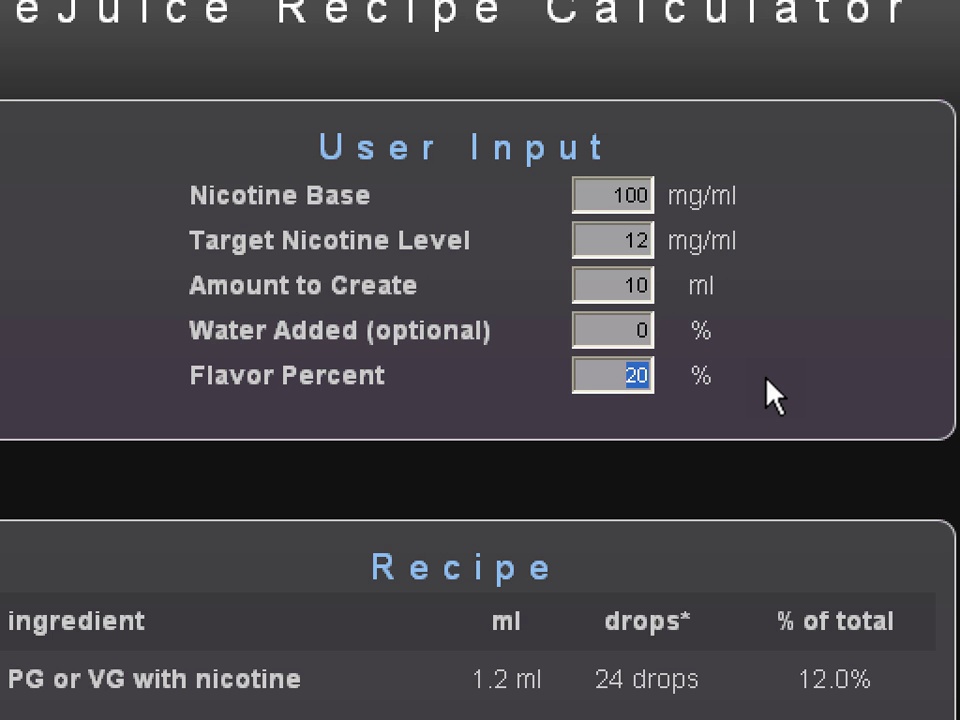
{"action": "type", "text": "25"}
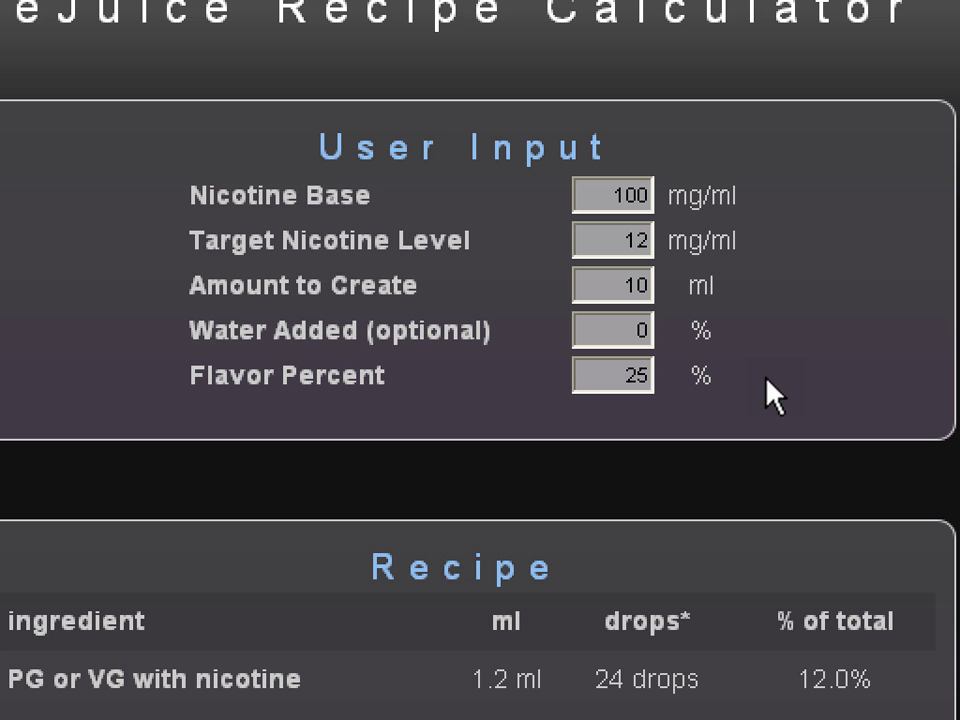
- Examine the recipe table's ml, drops and percentage of total for each ingredient
{"action": "left_click", "coordinate": [598, 372]}
{"action": "left_click", "coordinate": [621, 405]}
{"action": "left_click", "coordinate": [643, 392]}
{"action": "left_click", "coordinate": [645, 391]}
{"action": "left_click", "coordinate": [677, 380]}
{"action": "left_click", "coordinate": [687, 360]}
{"action": "scroll", "coordinate": [480, 360], "scroll_direction": "down", "scroll_amount": 3}
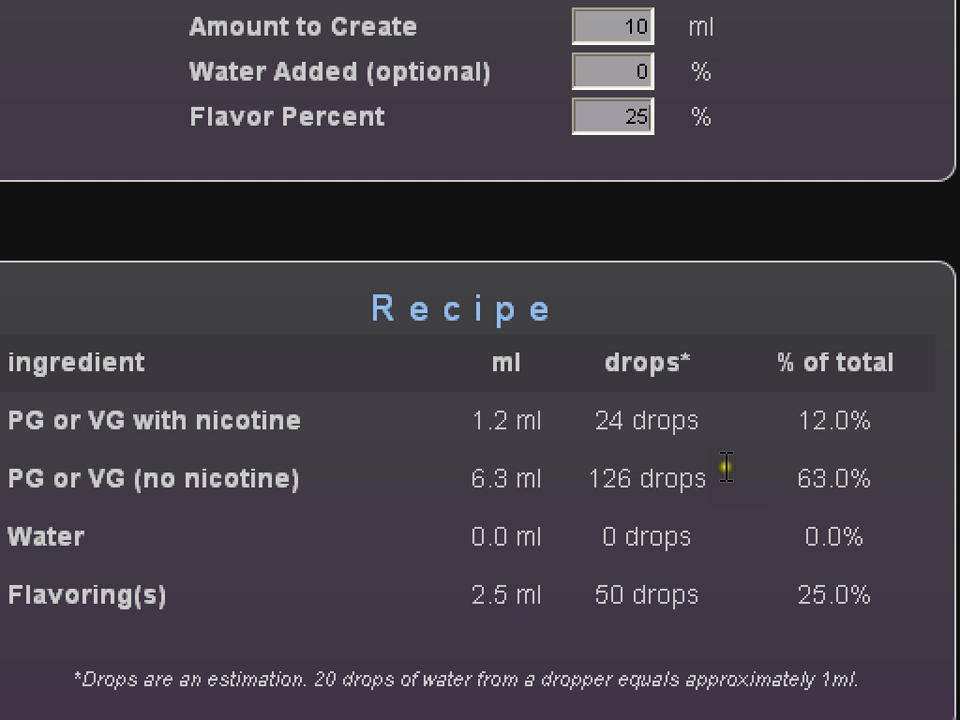
{"action": "left_click", "coordinate": [652, 376]}
{"action": "left_click", "coordinate": [624, 368]}
{"action": "left_click", "coordinate": [614, 410]}
{"action": "left_click", "coordinate": [810, 507]}
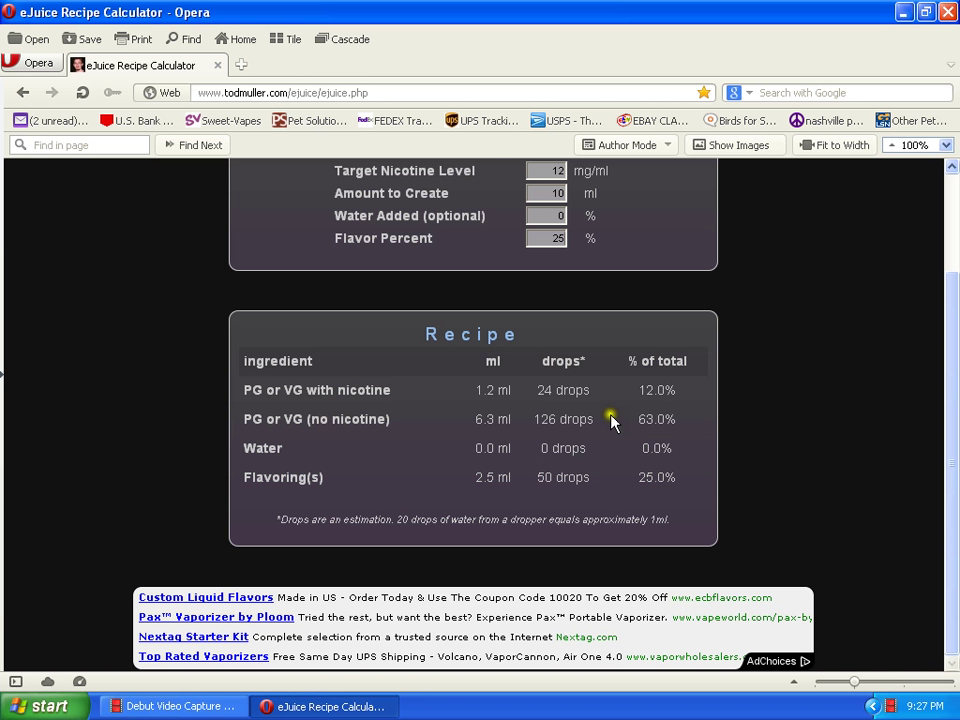
- Open the Windows Calculator and place it over the recipe page, just beside the ml column
{"action": "left_click", "coordinate": [899, 11]}
{"action": "double_click", "coordinate": [843, 256]}
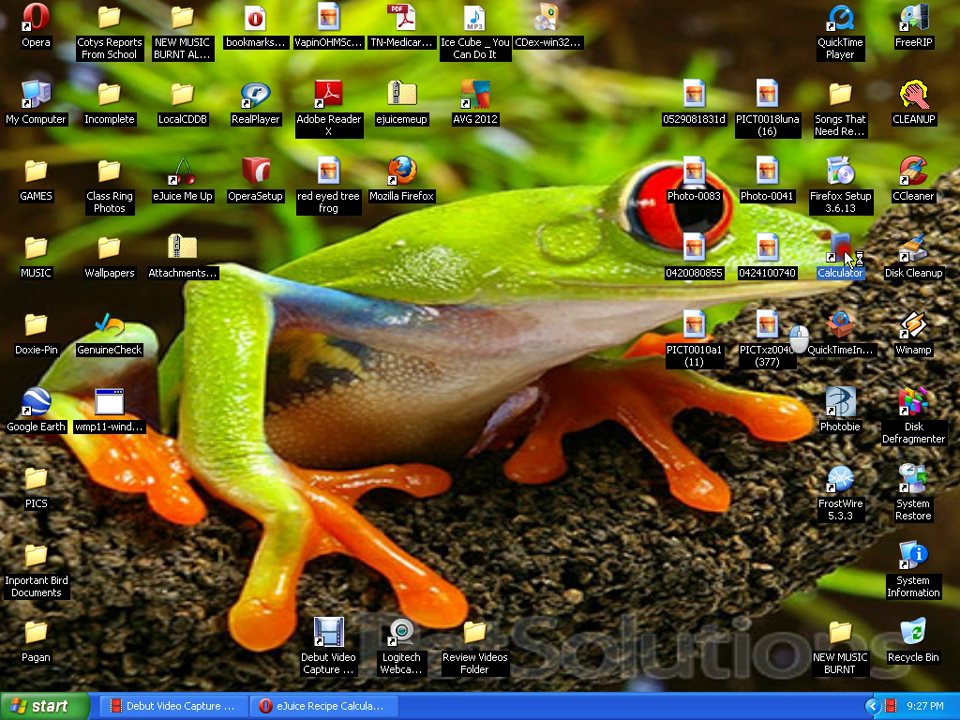
{"action": "left_click", "coordinate": [320, 706]}
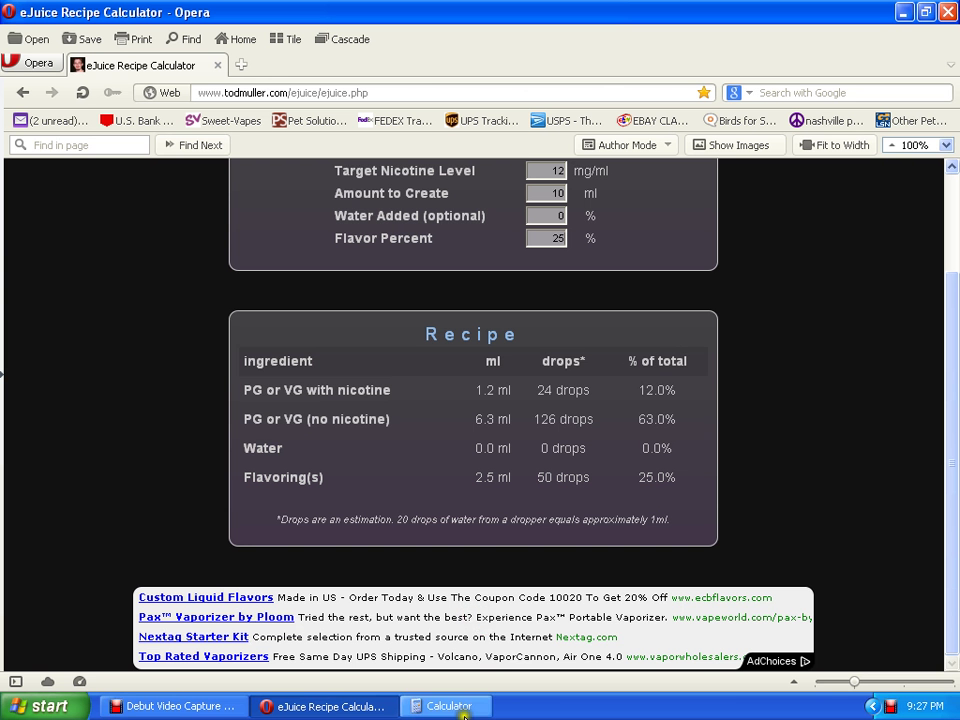
{"action": "left_click", "coordinate": [463, 708]}
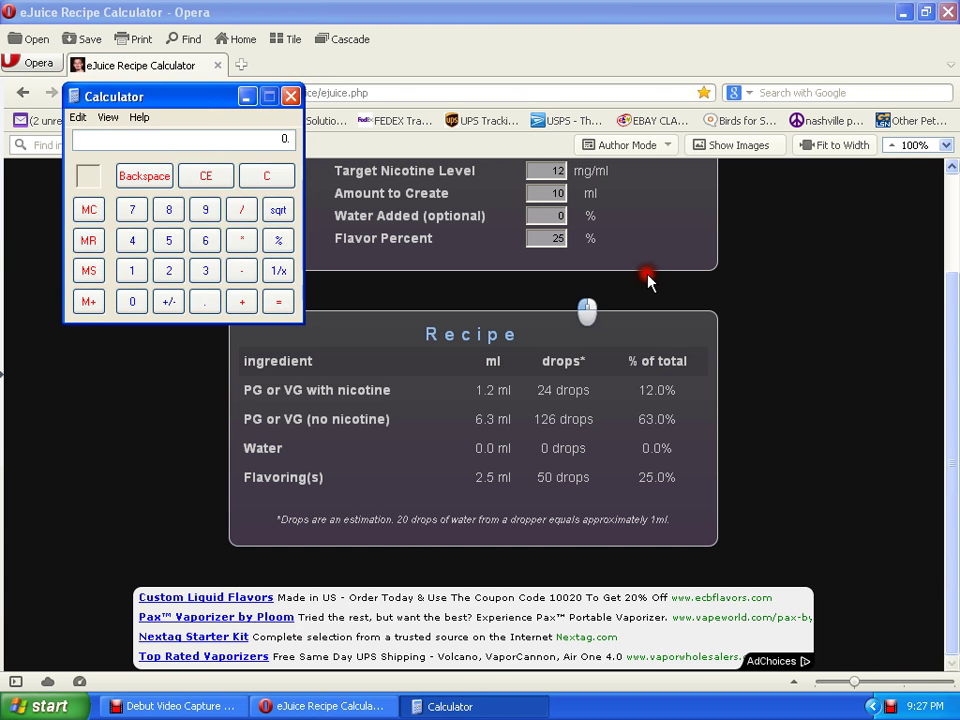
{"action": "left_click_drag", "start_coordinate": [652, 275], "coordinate": [655, 280]}
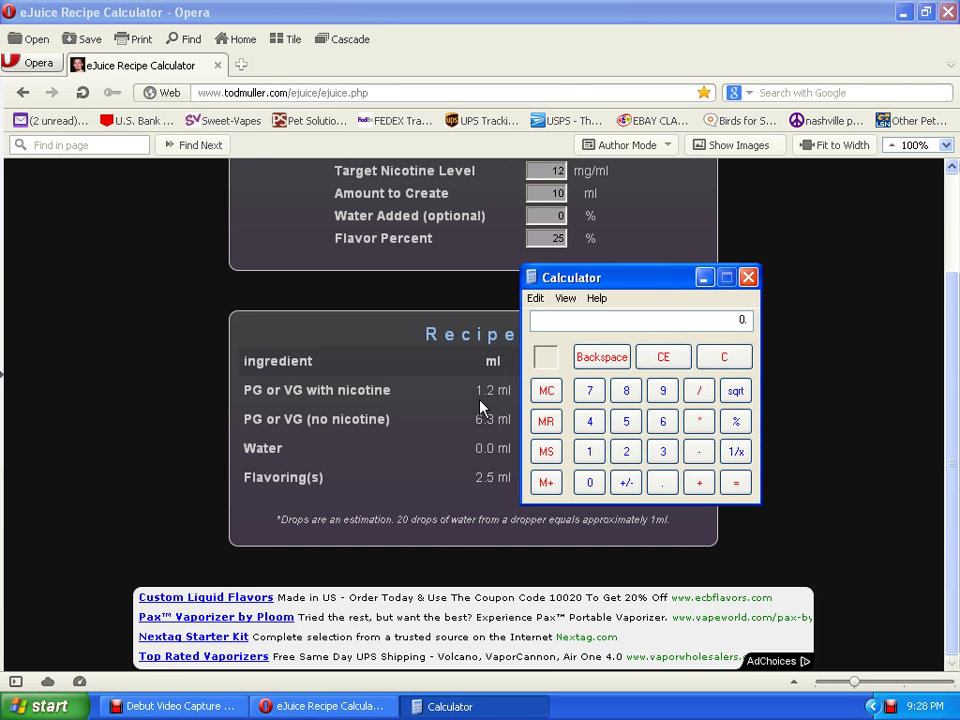
- Divide the 6.3 ml of nicotine-free PG or VG by 2 in the Calculator
{"action": "left_click", "coordinate": [479, 396]}
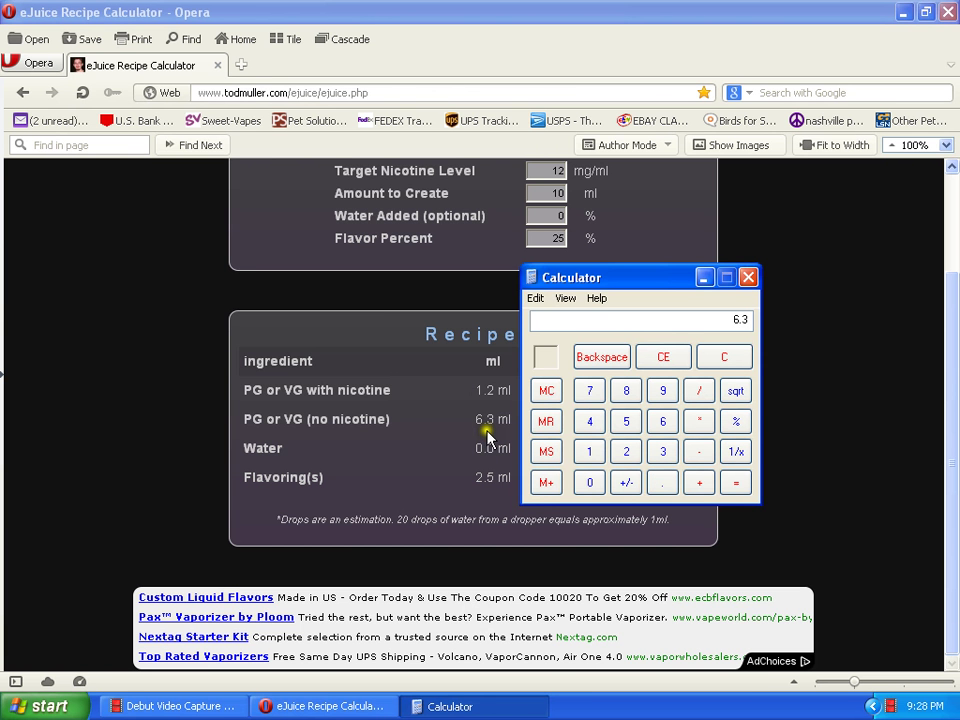
{"action": "left_click", "coordinate": [698, 390]}
{"action": "left_click", "coordinate": [625, 451]}
{"action": "left_click", "coordinate": [720, 484]}
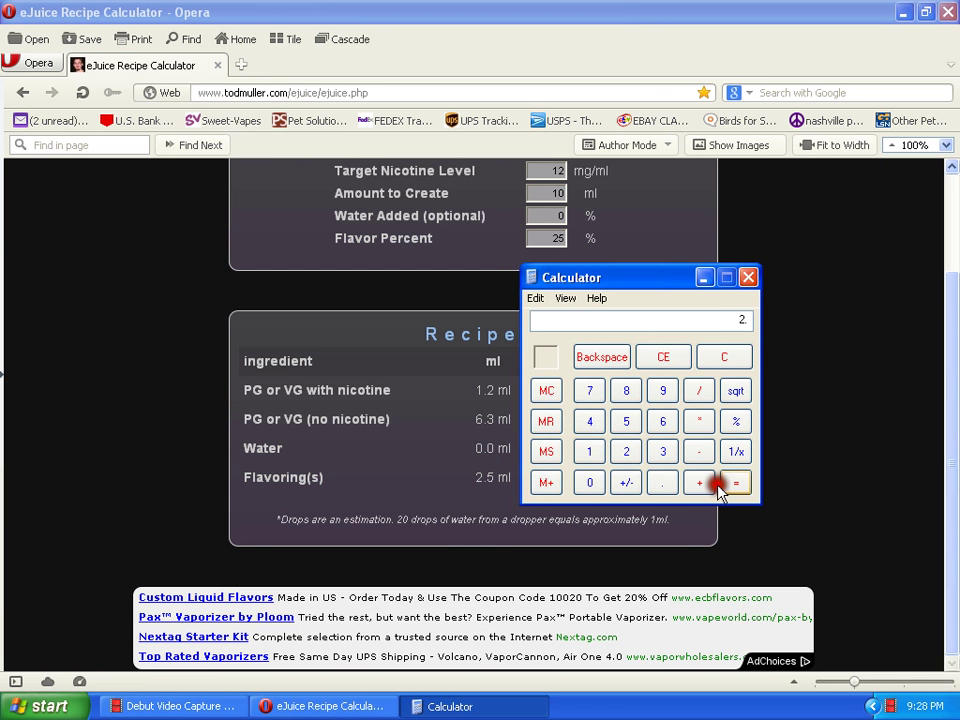
{"action": "left_click", "coordinate": [736, 484]}
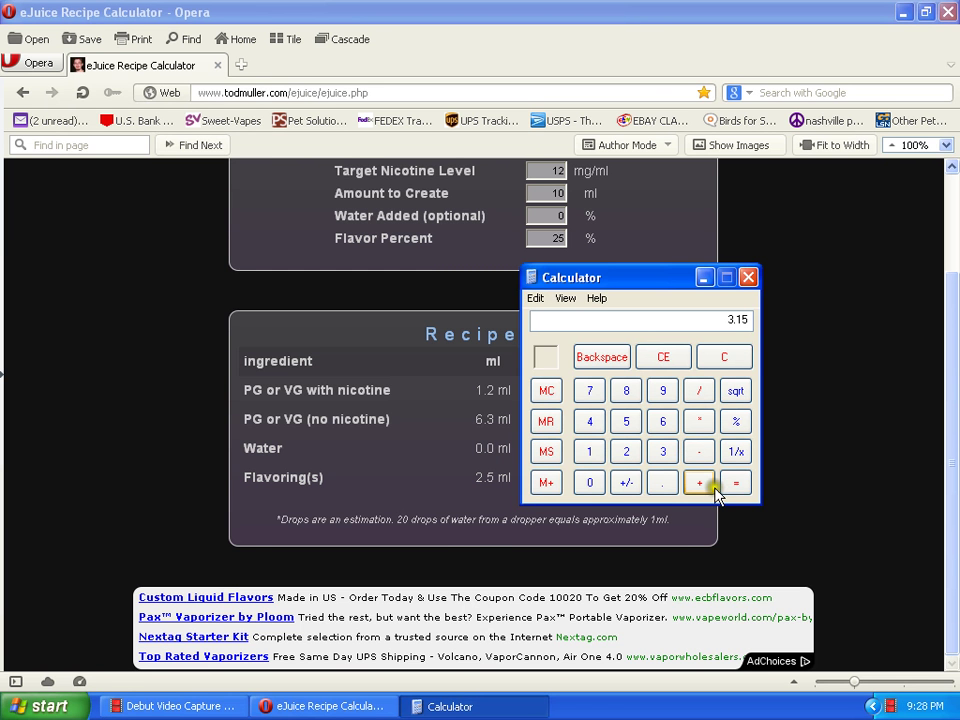
- Subtract the 1.2 ml of nicotine base from the halved PG or VG amount
{"action": "left_click", "coordinate": [705, 485]}
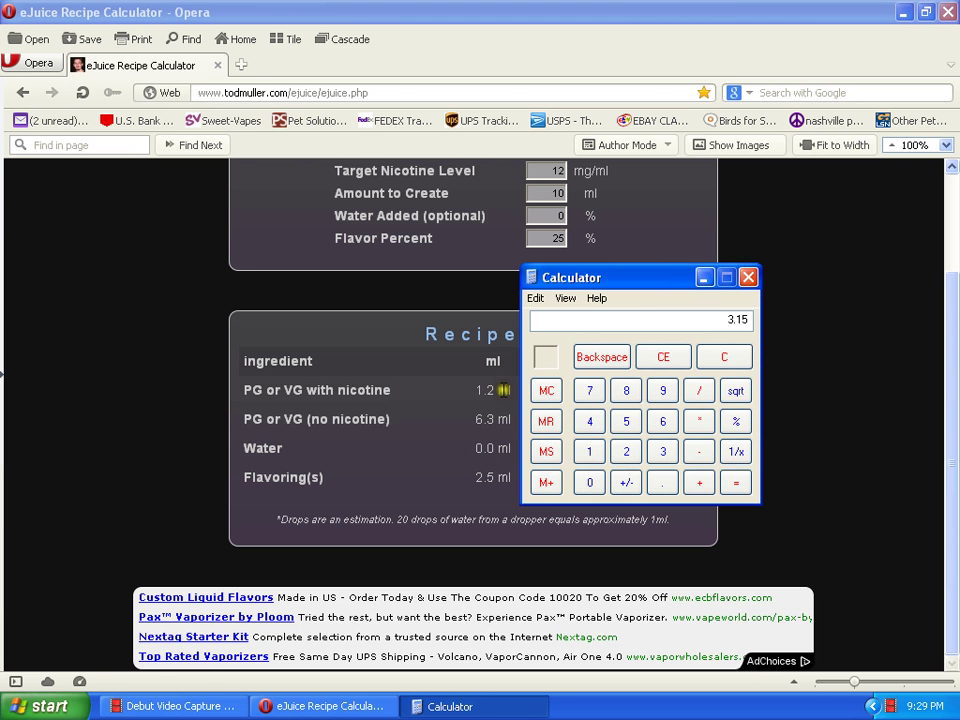
{"action": "double_click", "coordinate": [503, 389]}
{"action": "left_click", "coordinate": [503, 385]}
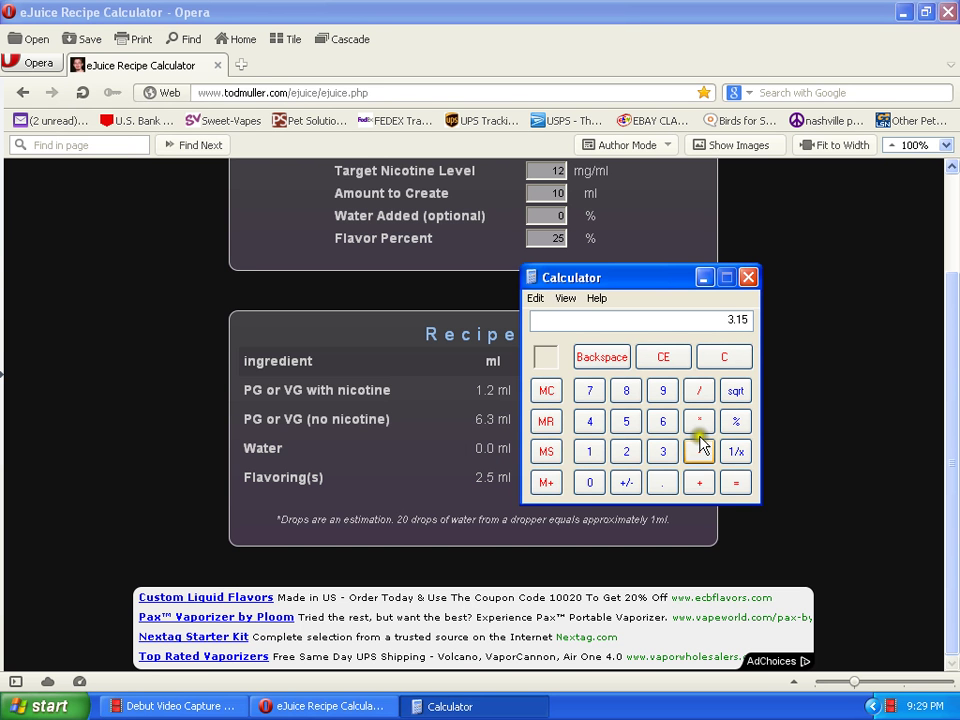
{"action": "left_click", "coordinate": [668, 458]}
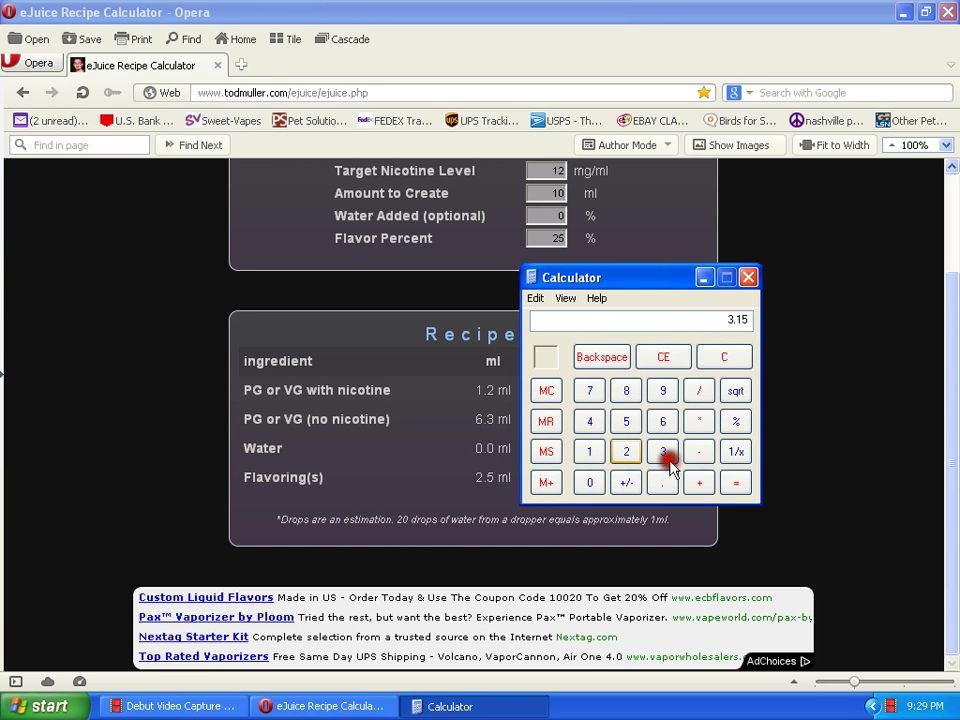
{"action": "left_click", "coordinate": [589, 452]}
{"action": "left_click", "coordinate": [657, 485]}
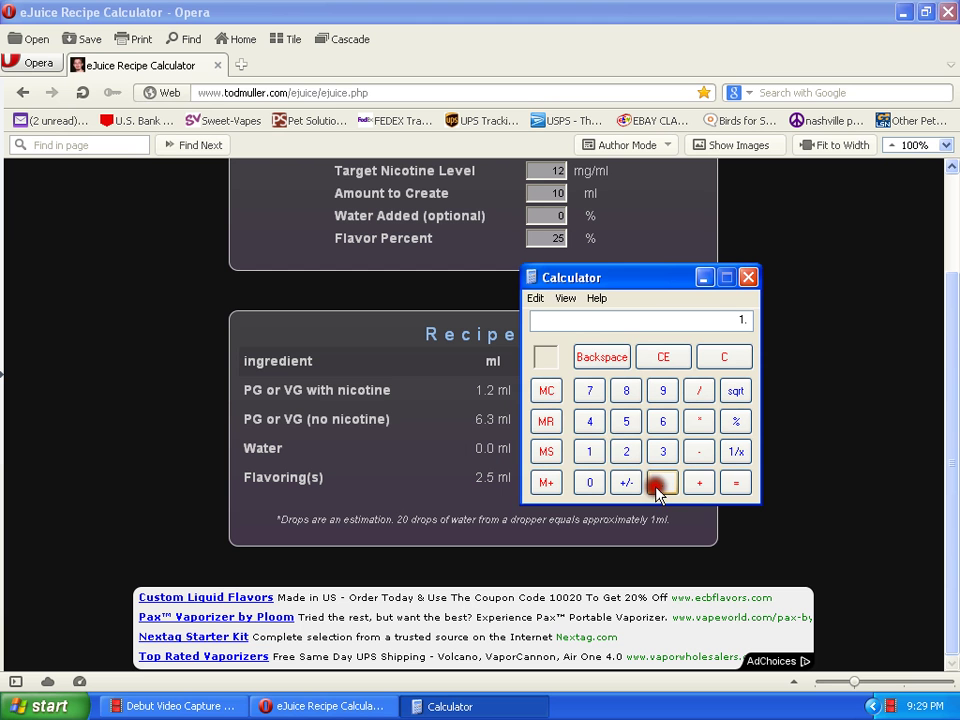
{"action": "left_click", "coordinate": [608, 449]}
{"action": "left_click", "coordinate": [701, 480]}
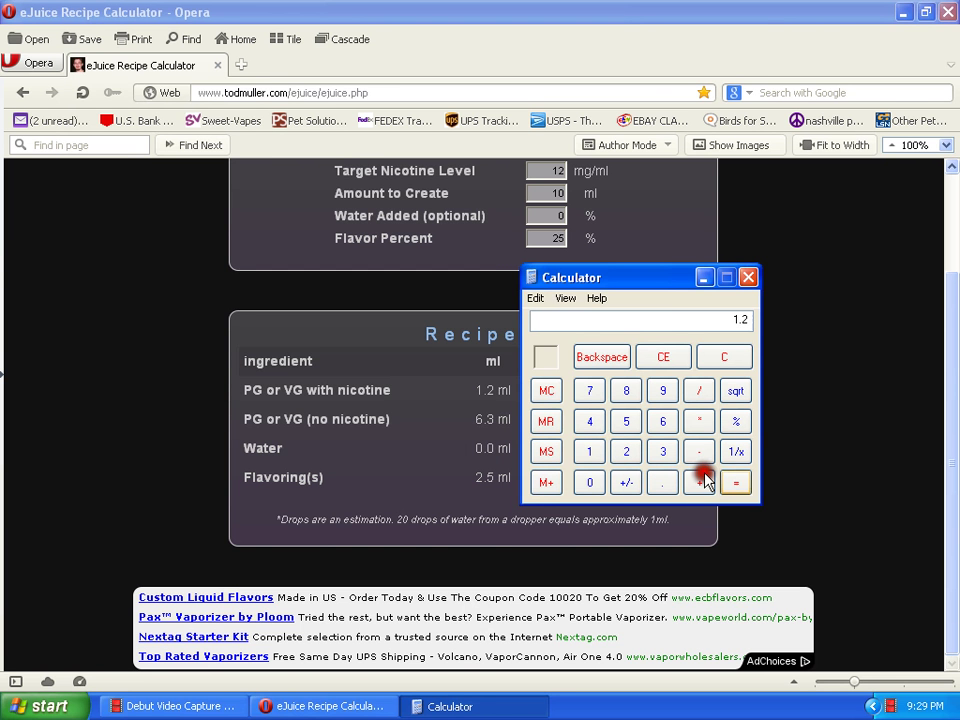
{"action": "left_click", "coordinate": [735, 482]}
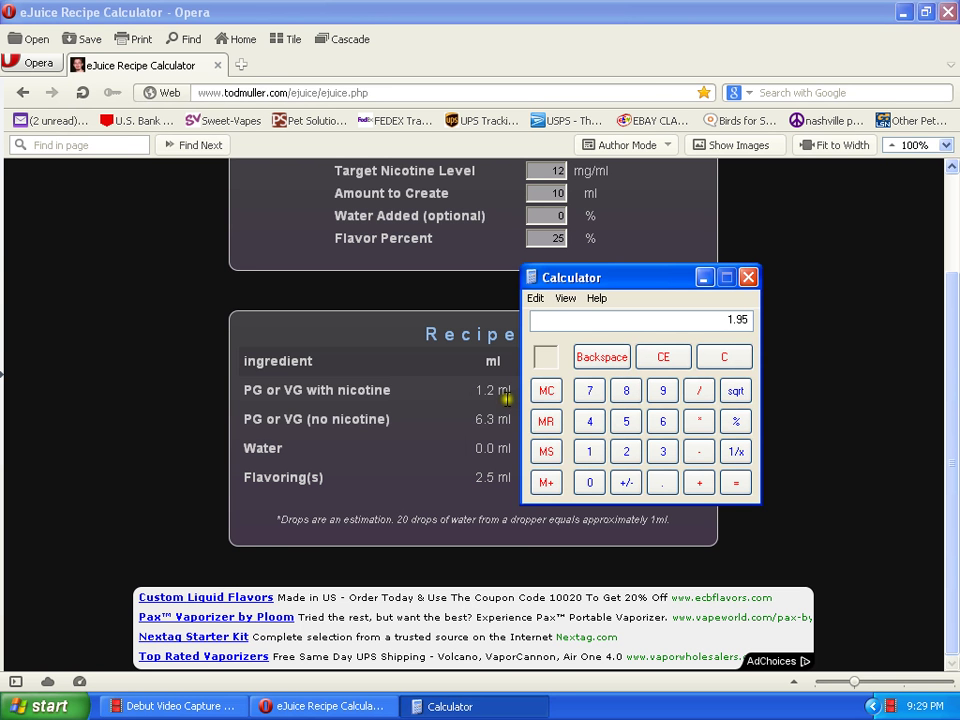
- Clear the Calculator and divide 6.3 by 2 again
{"action": "key", "text": "slash"}
{"action": "key", "text": "slash"}
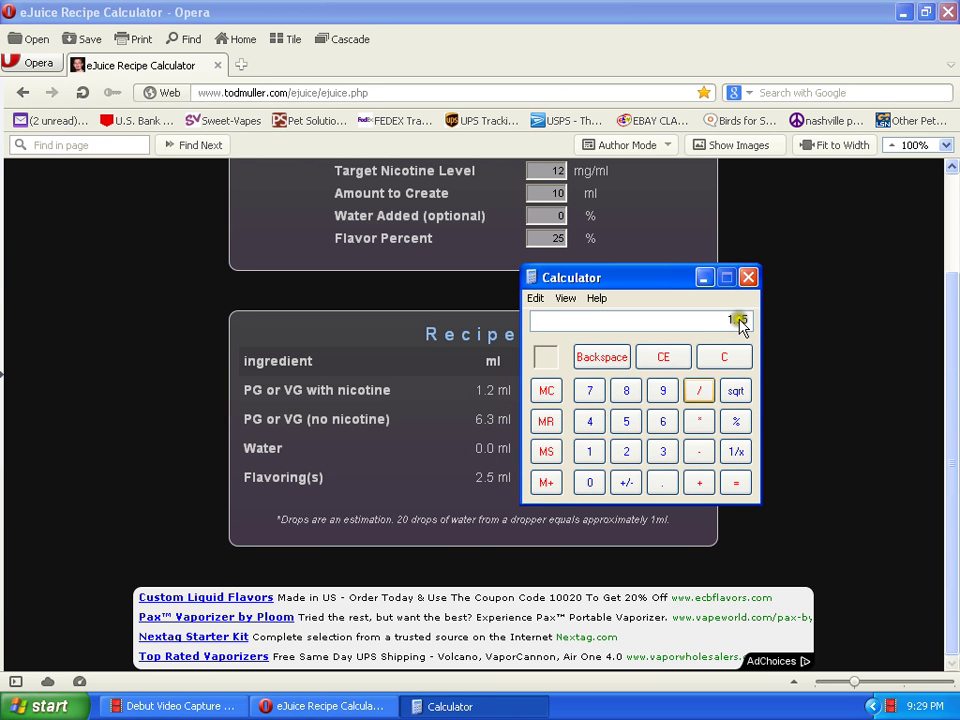
{"action": "left_click", "coordinate": [726, 358]}
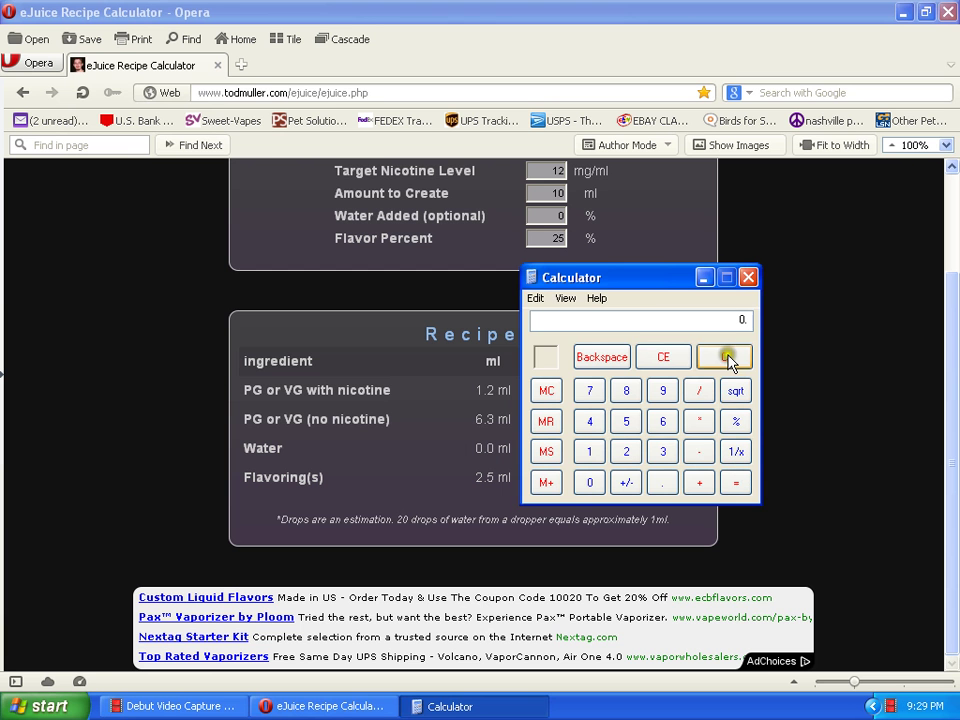
{"action": "key", "text": "minus"}
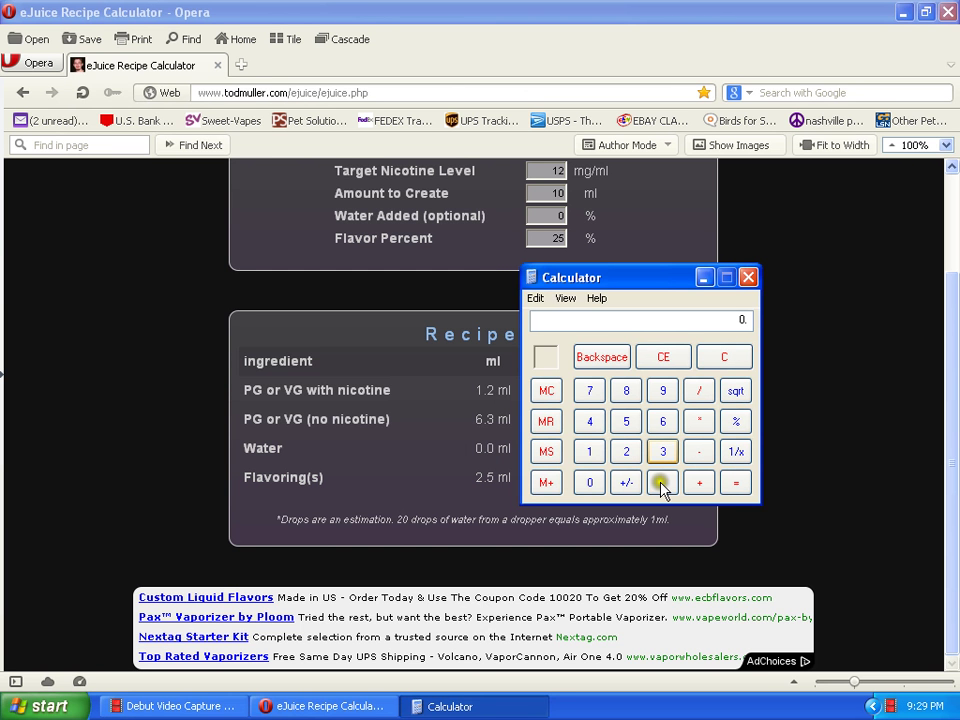
{"action": "left_click", "coordinate": [662, 424]}
{"action": "left_click", "coordinate": [661, 452]}
{"action": "left_click", "coordinate": [597, 452]}
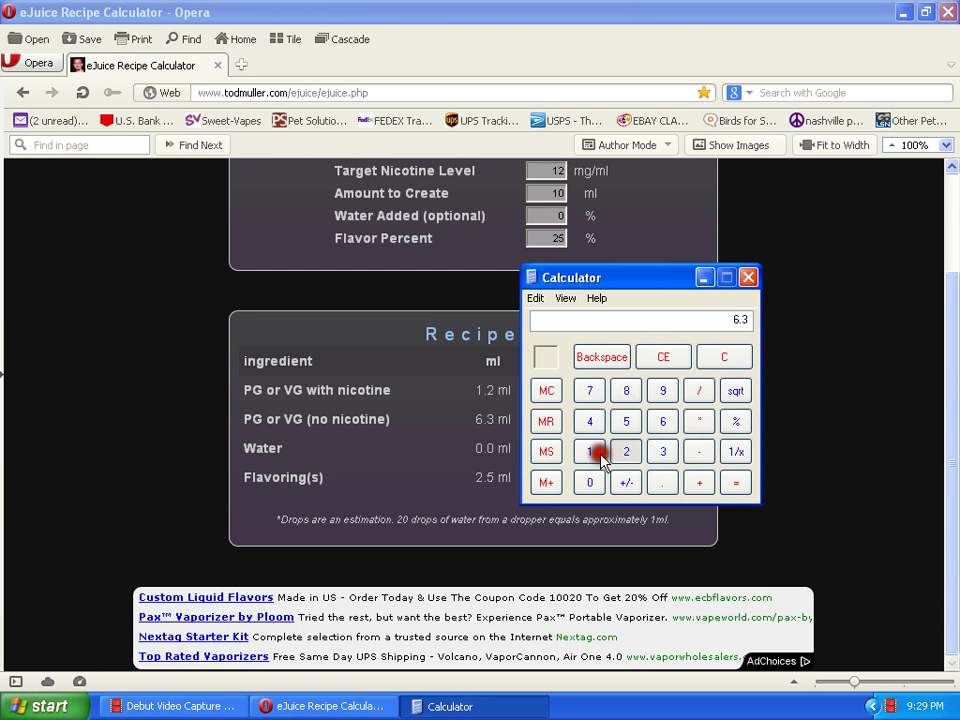
{"action": "left_click", "coordinate": [734, 483]}
{"action": "left_click", "coordinate": [734, 484]}
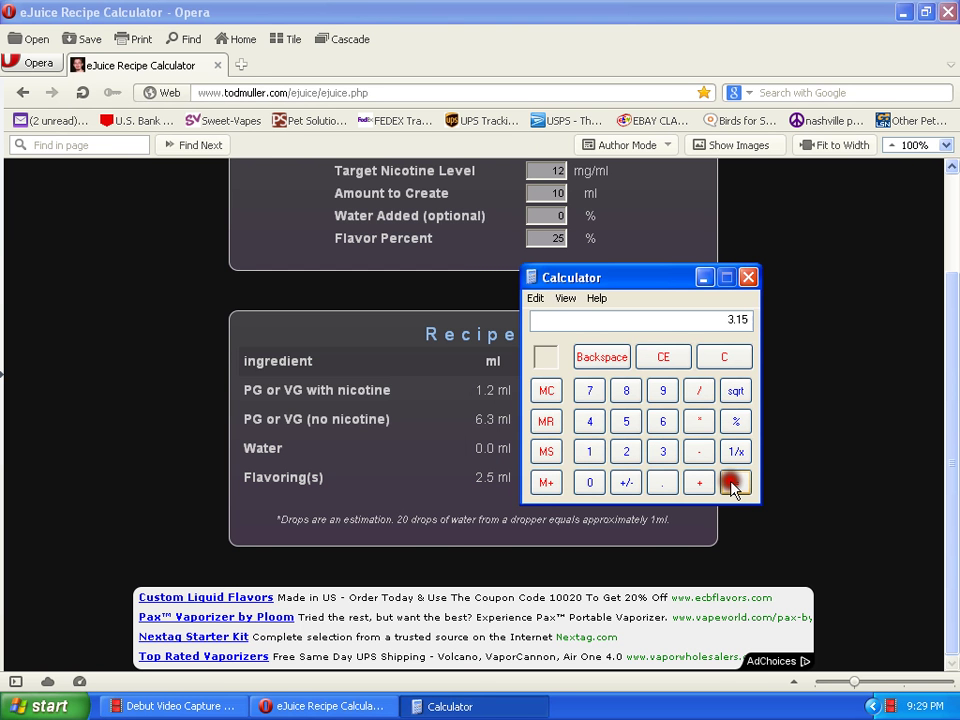
{"action": "left_click", "coordinate": [734, 484]}
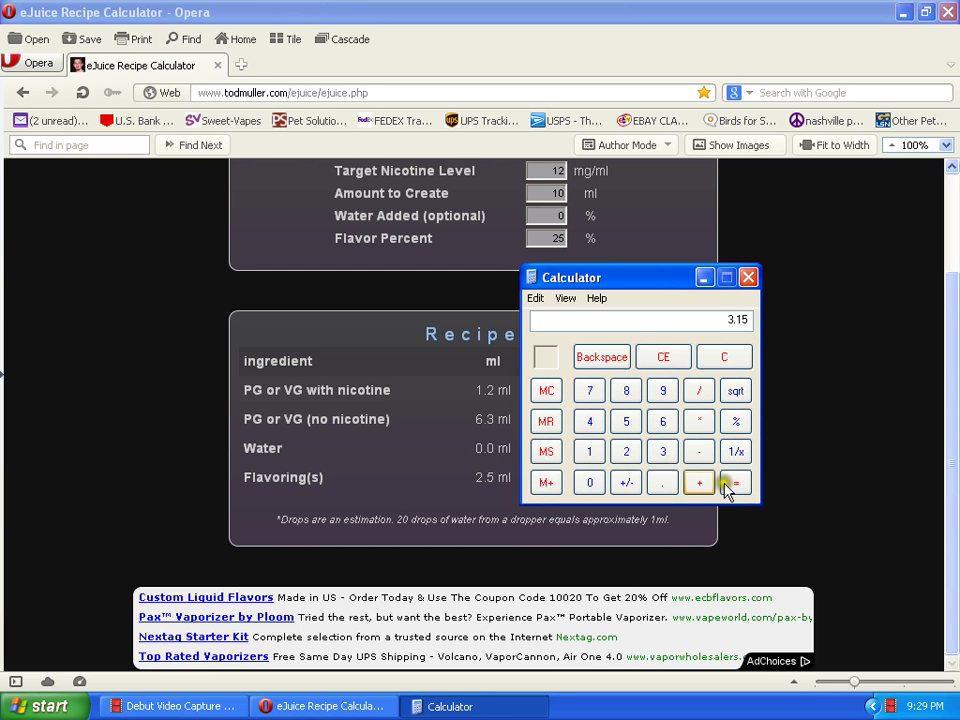
- Try to subtract 1.2 from the halved amount again
{"action": "left_click", "coordinate": [590, 452]}
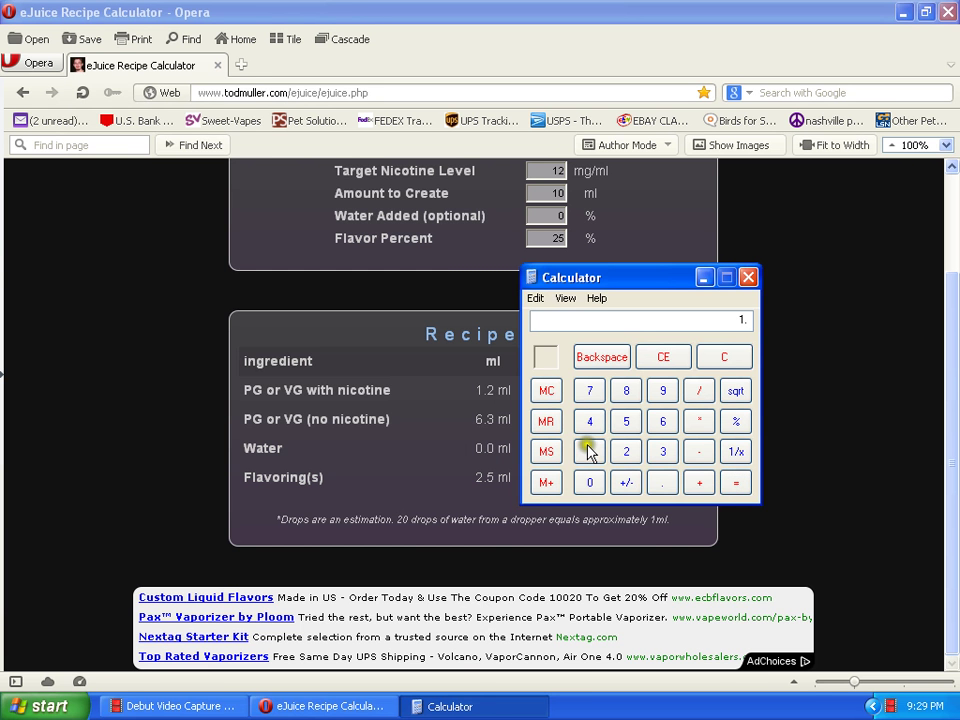
{"action": "left_click", "coordinate": [699, 482]}
{"action": "left_click", "coordinate": [617, 454]}
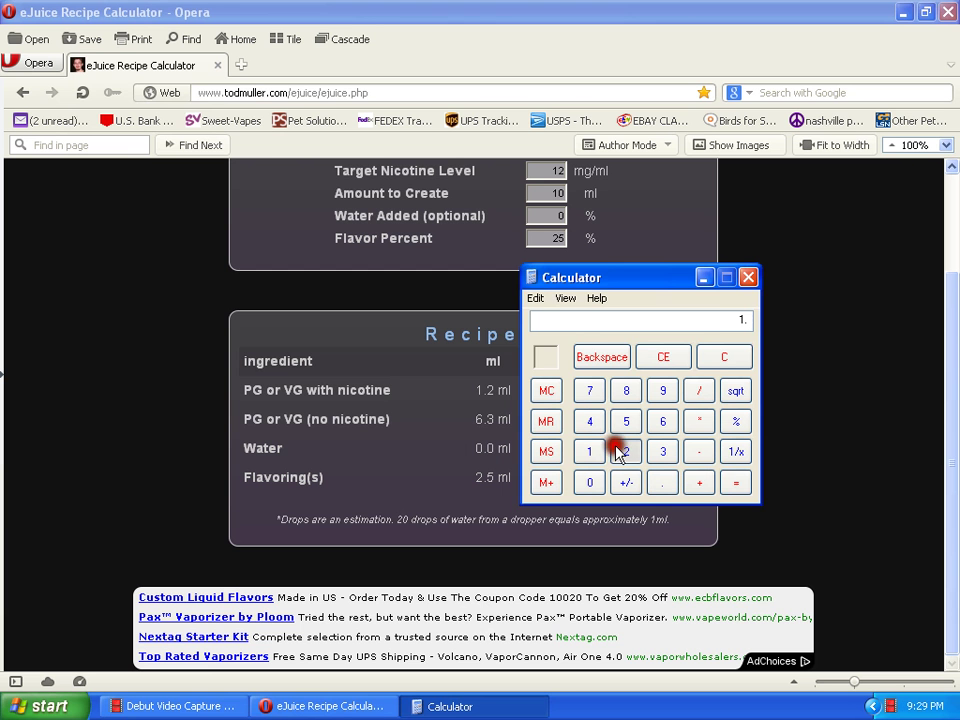
{"action": "left_click", "coordinate": [723, 484]}
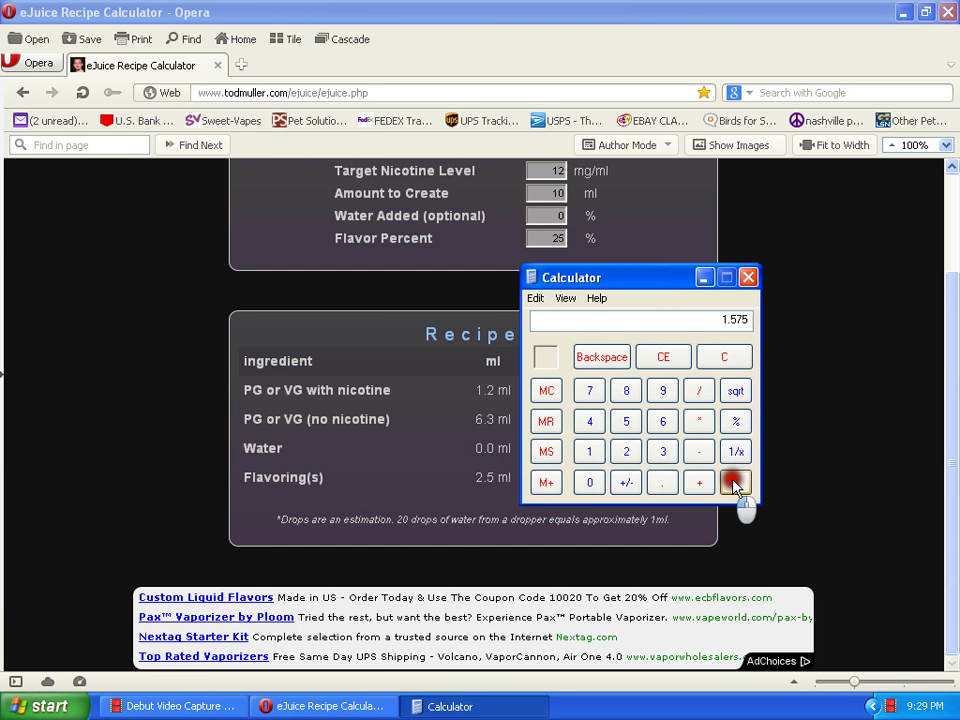
- Clear the Calculator and divide the 6.3 ml of nicotine-free PG or VG by 2 once more
{"action": "left_click", "coordinate": [724, 366]}
{"action": "left_click", "coordinate": [662, 422]}
{"action": "left_click", "coordinate": [663, 485]}
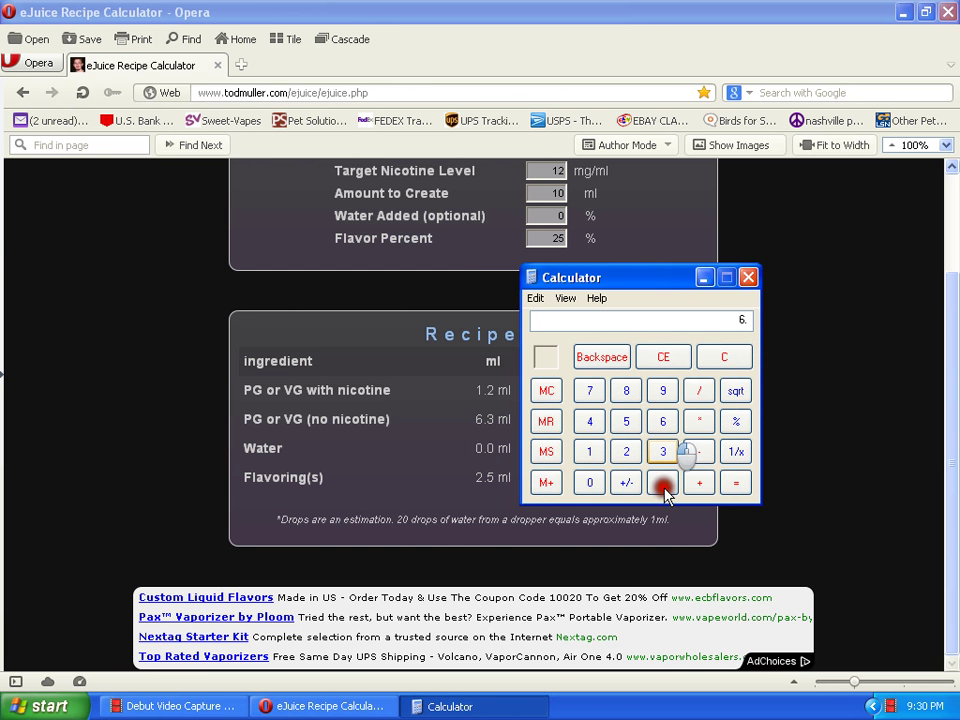
{"action": "left_click", "coordinate": [662, 451]}
{"action": "left_click", "coordinate": [628, 451]}
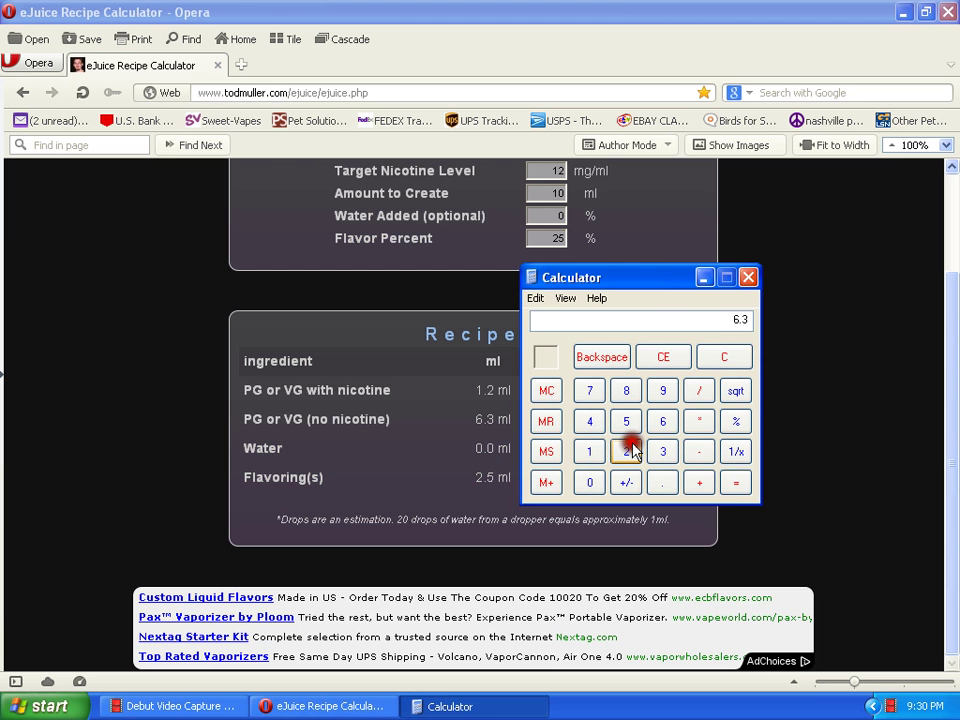
{"action": "left_click", "coordinate": [727, 486]}
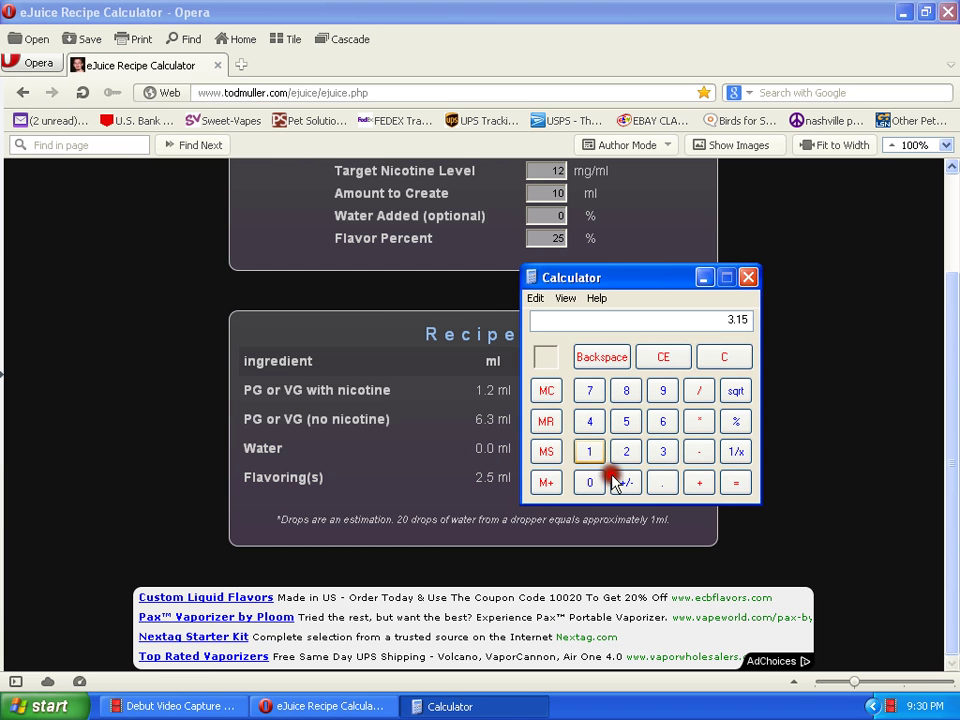
- Add the 1.2 ml of nicotine base to the halved PG or VG amount
{"action": "type", "text": "1."}
{"action": "left_click", "coordinate": [664, 482]}
{"action": "left_click", "coordinate": [623, 451]}
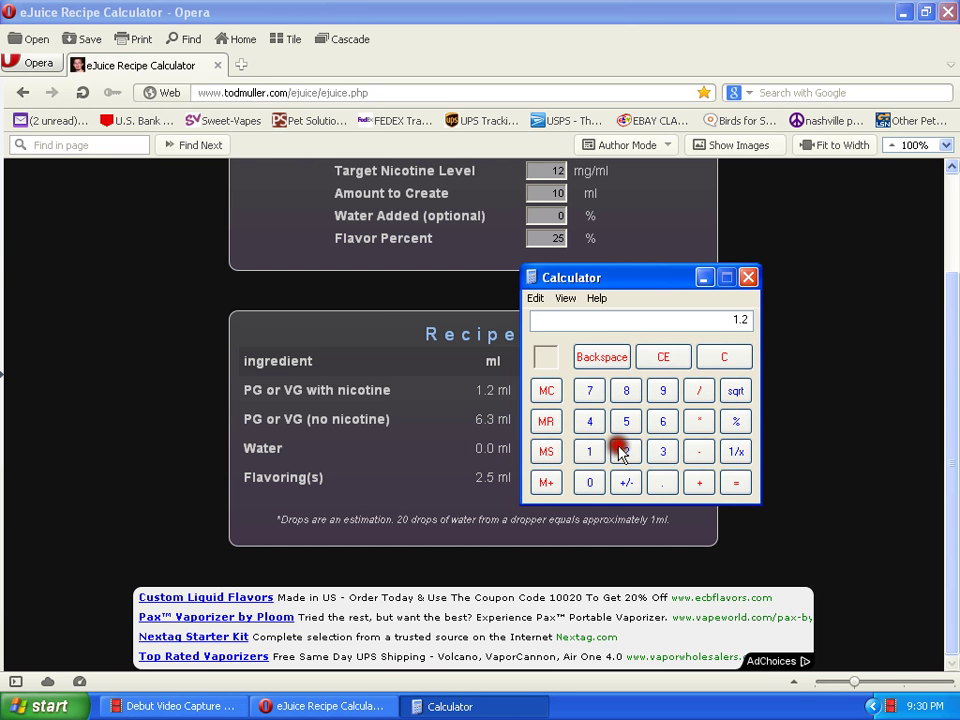
{"action": "left_click", "coordinate": [734, 482]}
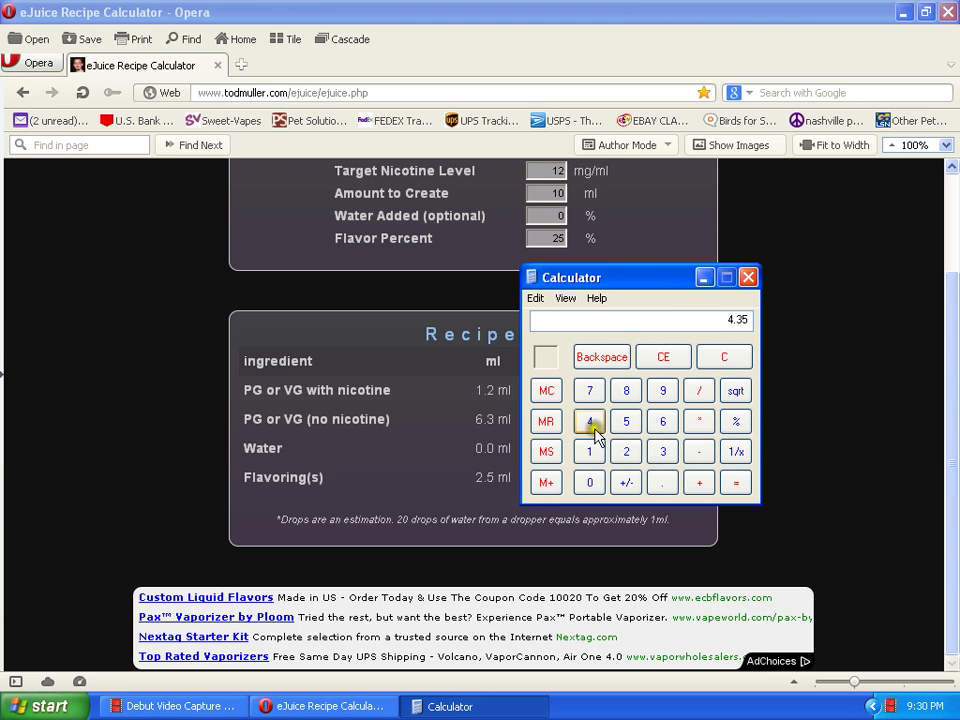
- Add 1.95 to the Calculator's running result to check the PG/VG split against the recipe
{"action": "left_click", "coordinate": [699, 421]}
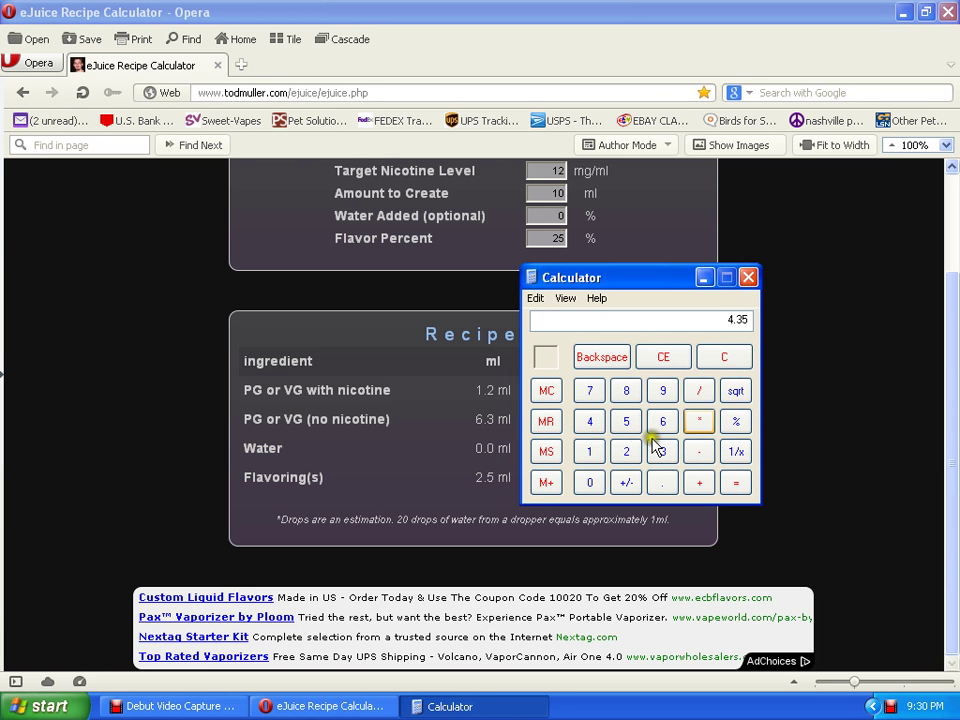
{"action": "left_click", "coordinate": [746, 328]}
{"action": "left_click", "coordinate": [662, 465]}
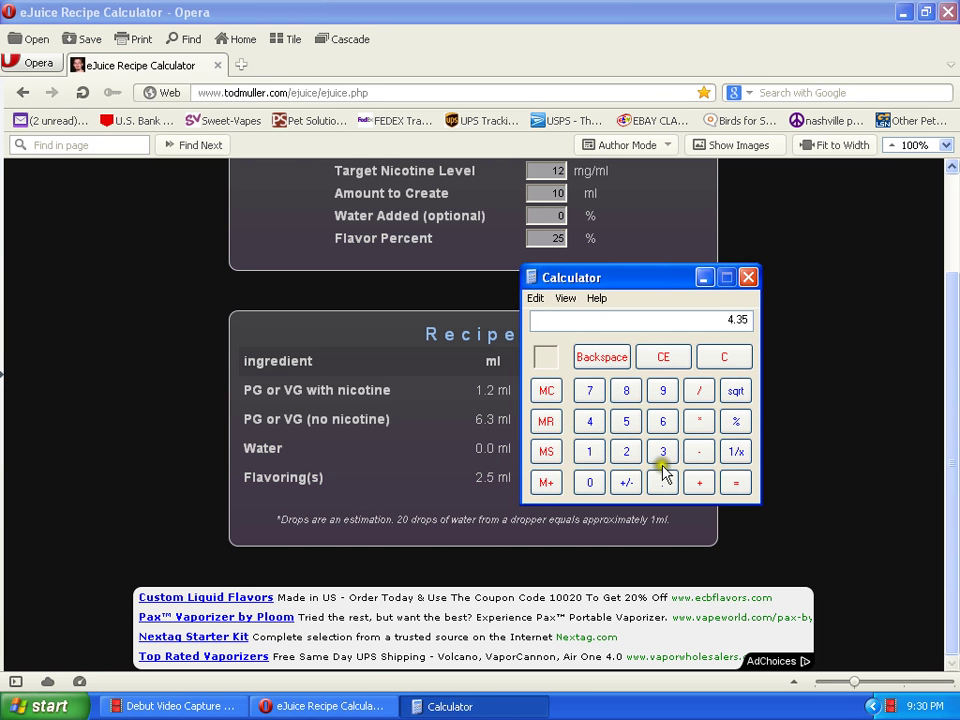
{"action": "left_click", "coordinate": [591, 458]}
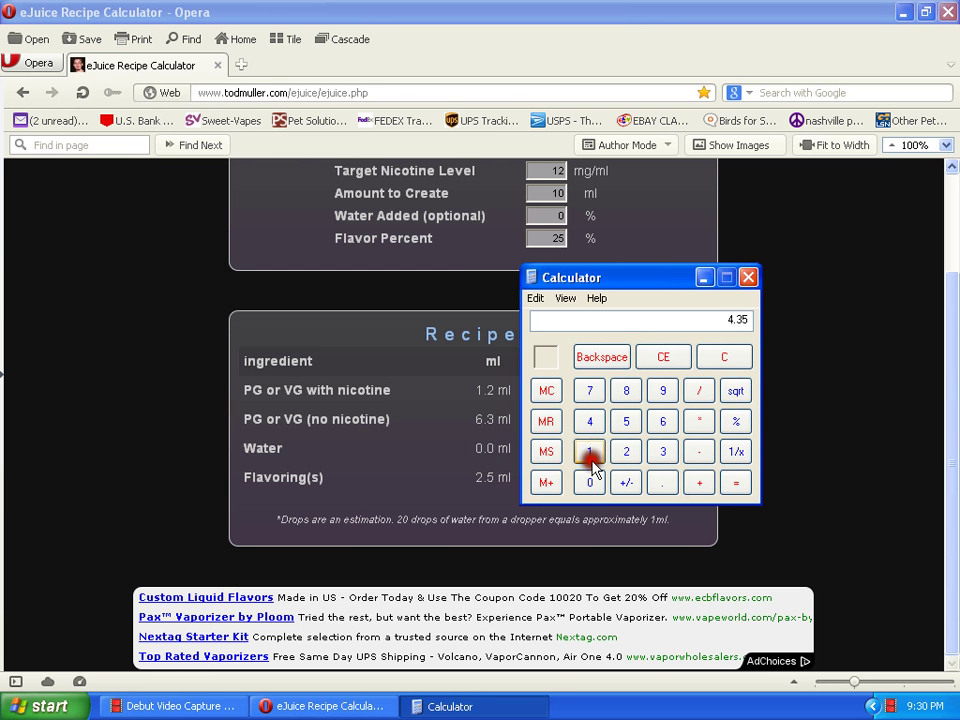
{"action": "left_click", "coordinate": [665, 484]}
{"action": "left_click", "coordinate": [665, 389]}
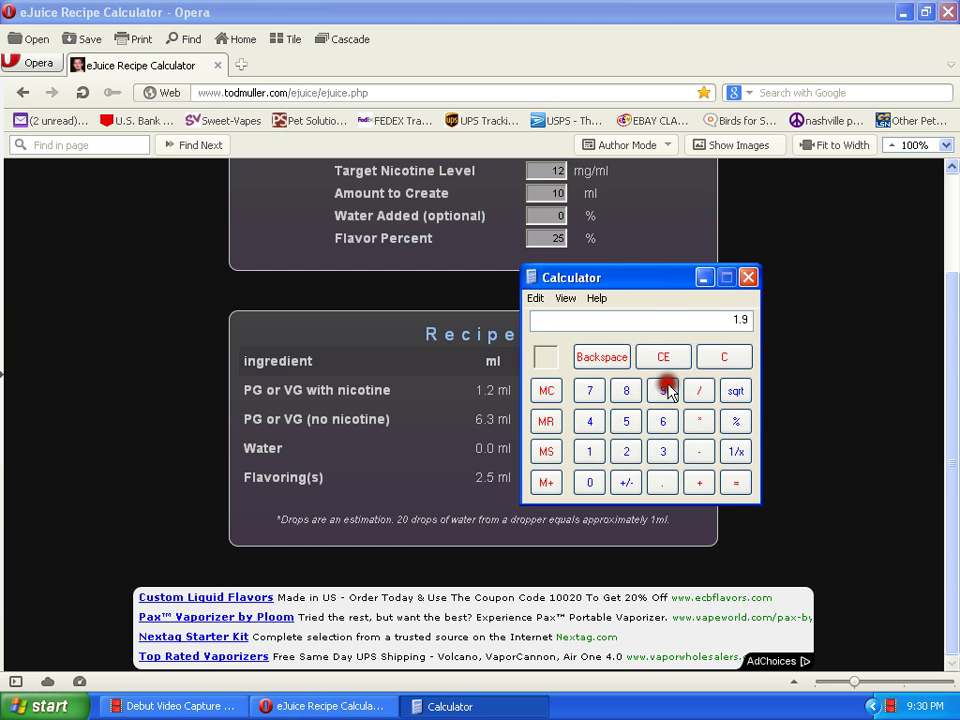
{"action": "left_click", "coordinate": [630, 420]}
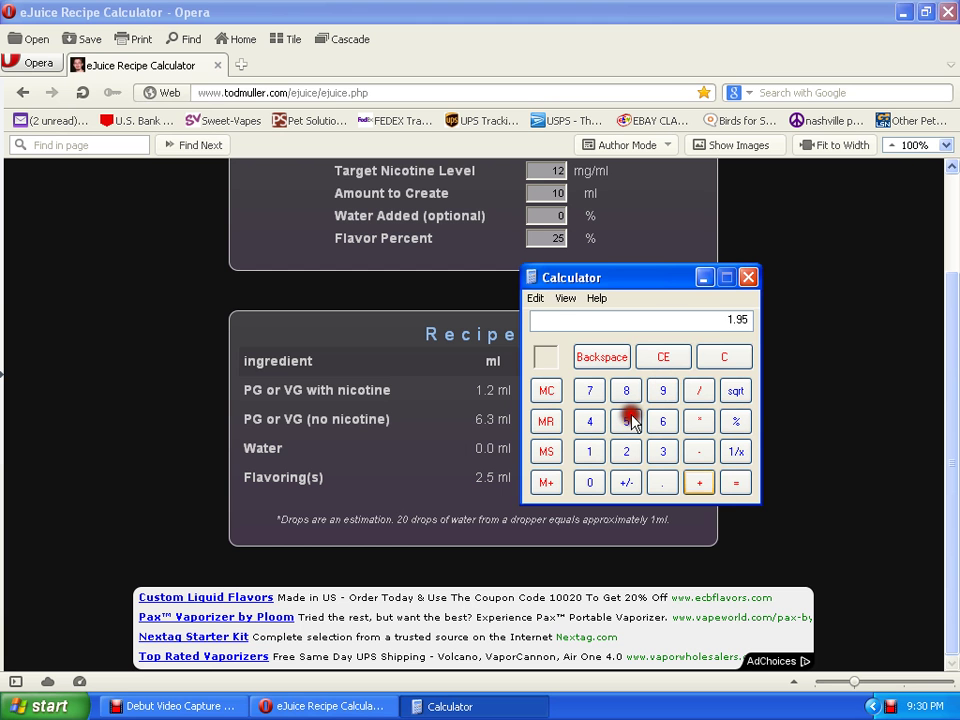
{"action": "left_click", "coordinate": [734, 488]}
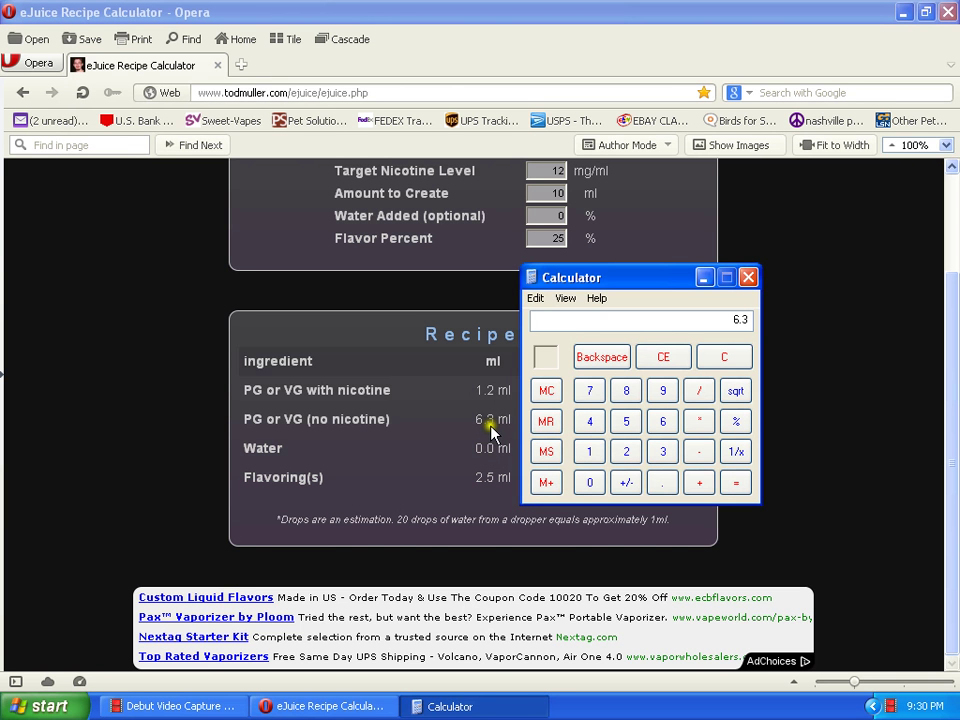
- Close the Calculator and return to the recipe's ingredient amounts
{"action": "left_click", "coordinate": [748, 270]}
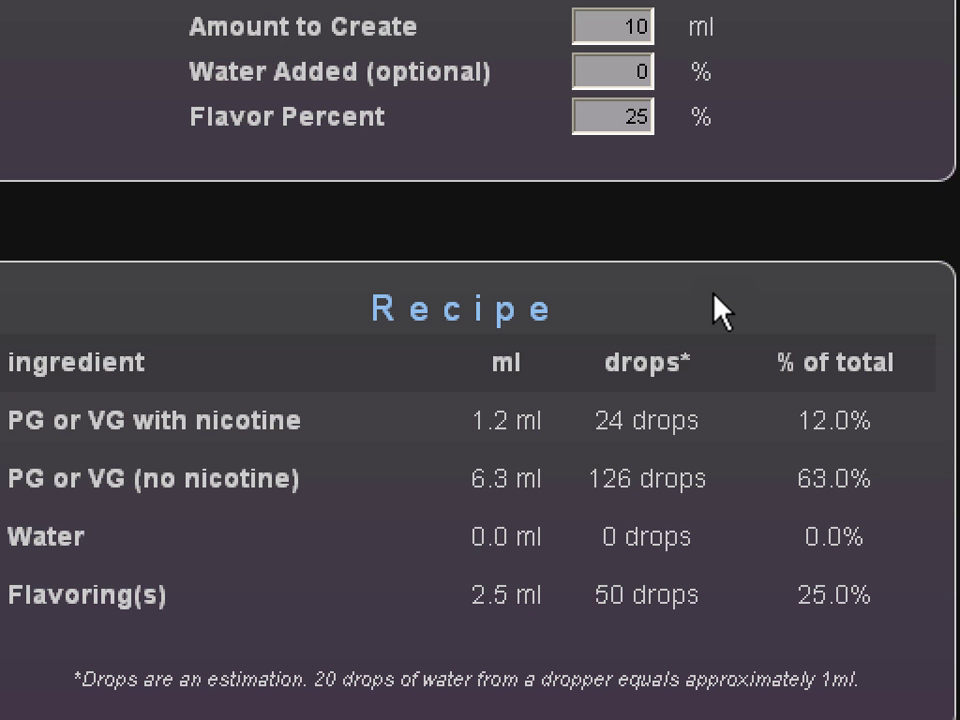
{"action": "left_click", "coordinate": [499, 505]}
{"action": "left_click", "coordinate": [544, 566]}
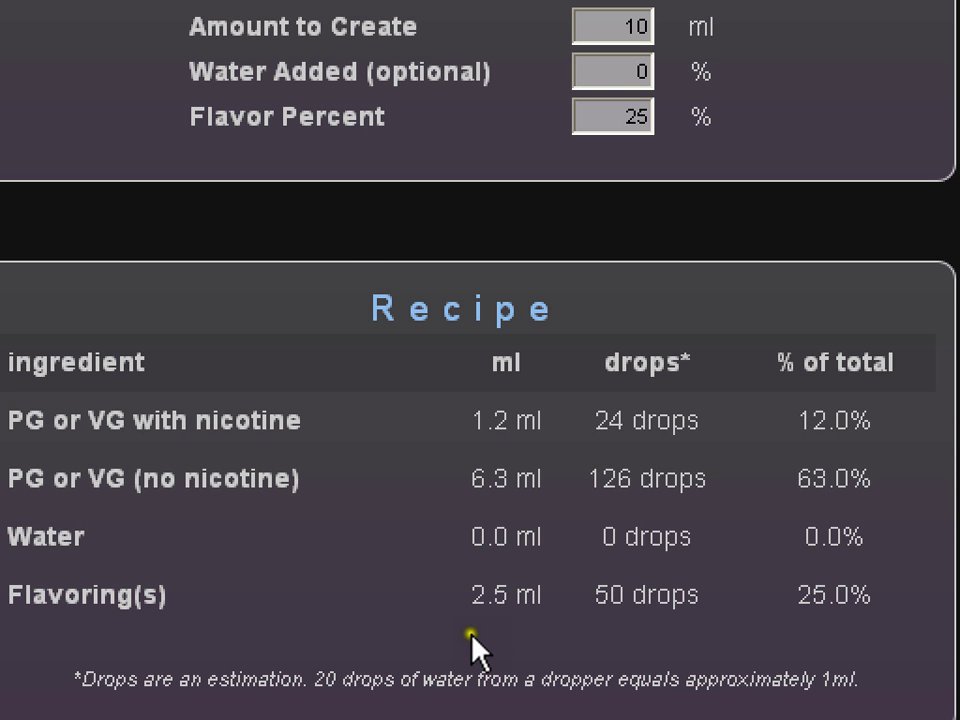
- Set the Nicotine Base to 24 mg/ml in the recipe's user input
{"action": "scroll", "coordinate": [920, 201], "scroll_direction": "up", "scroll_amount": 3}
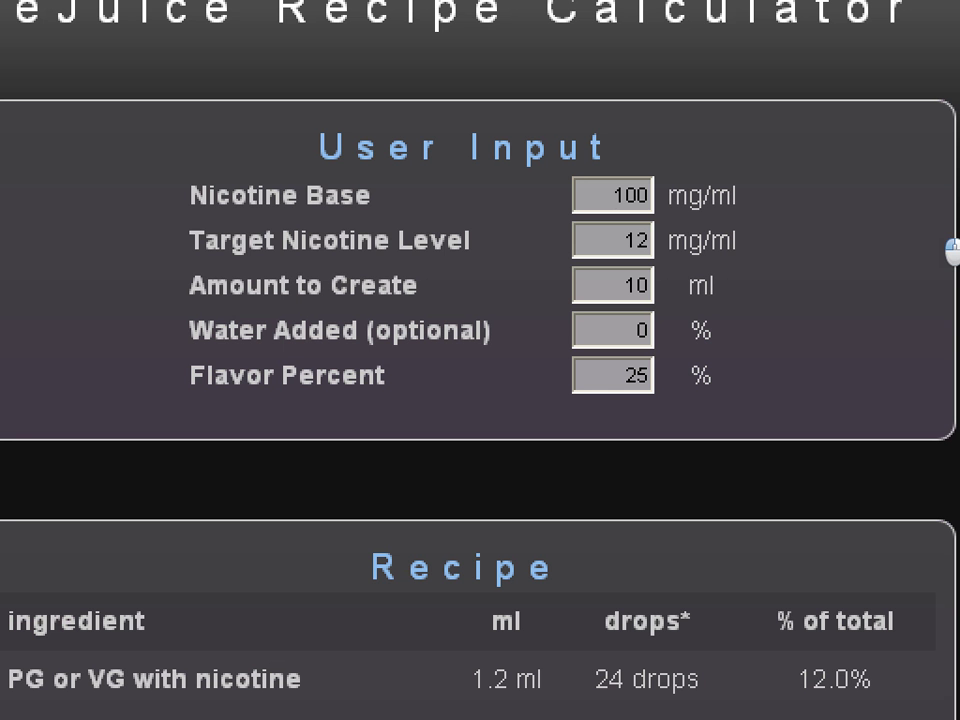
{"action": "key", "text": "Tab"}
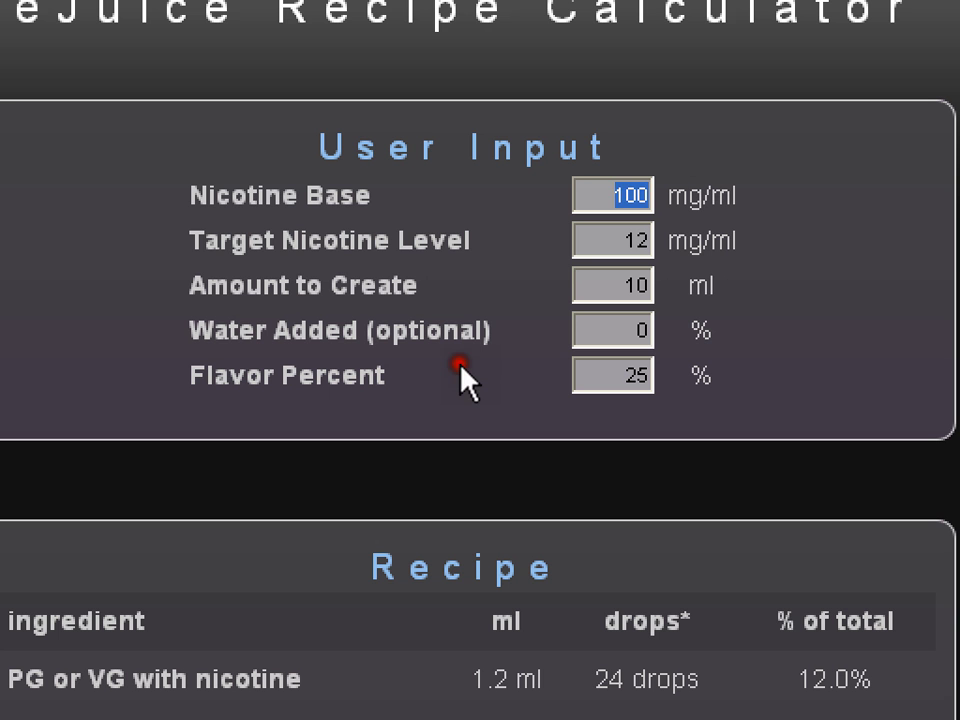
{"action": "type", "text": "24"}
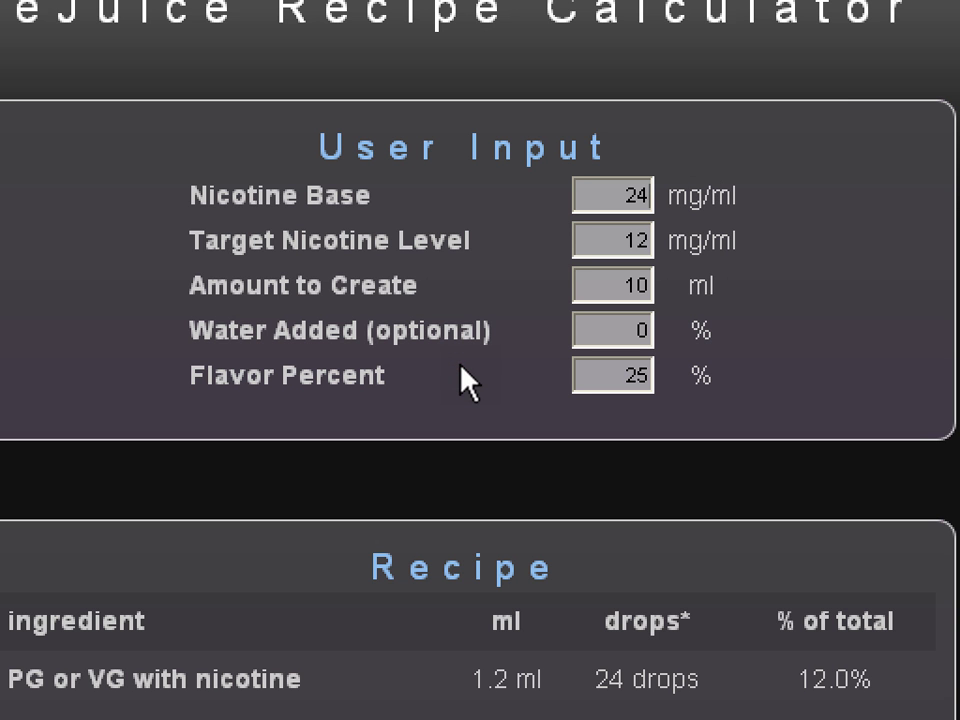
{"action": "left_click", "coordinate": [484, 220]}
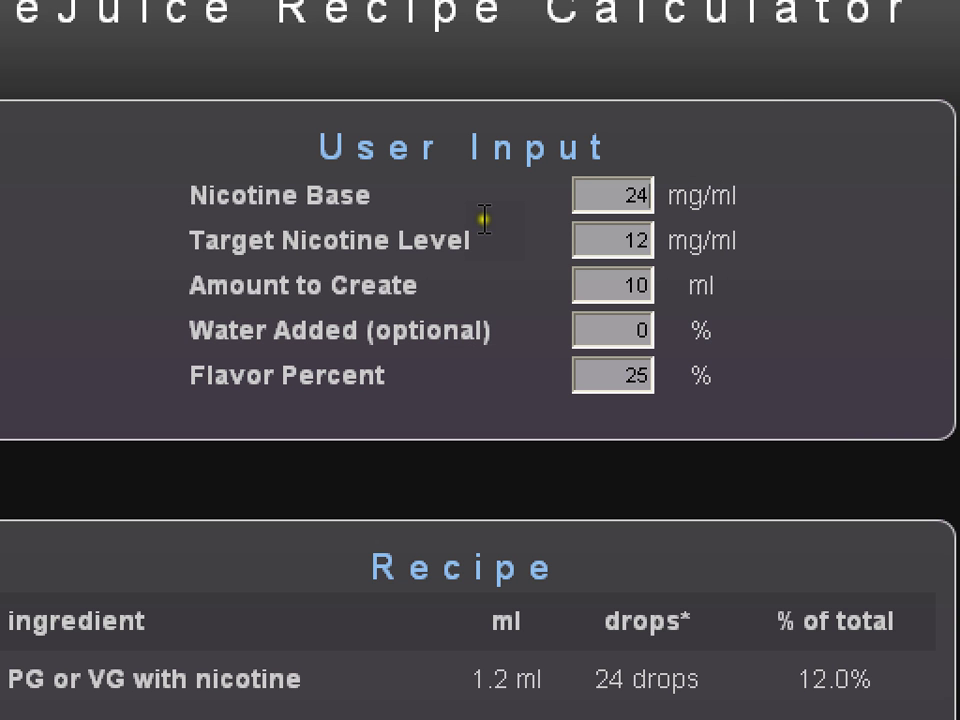
{"action": "key", "text": "Tab"}
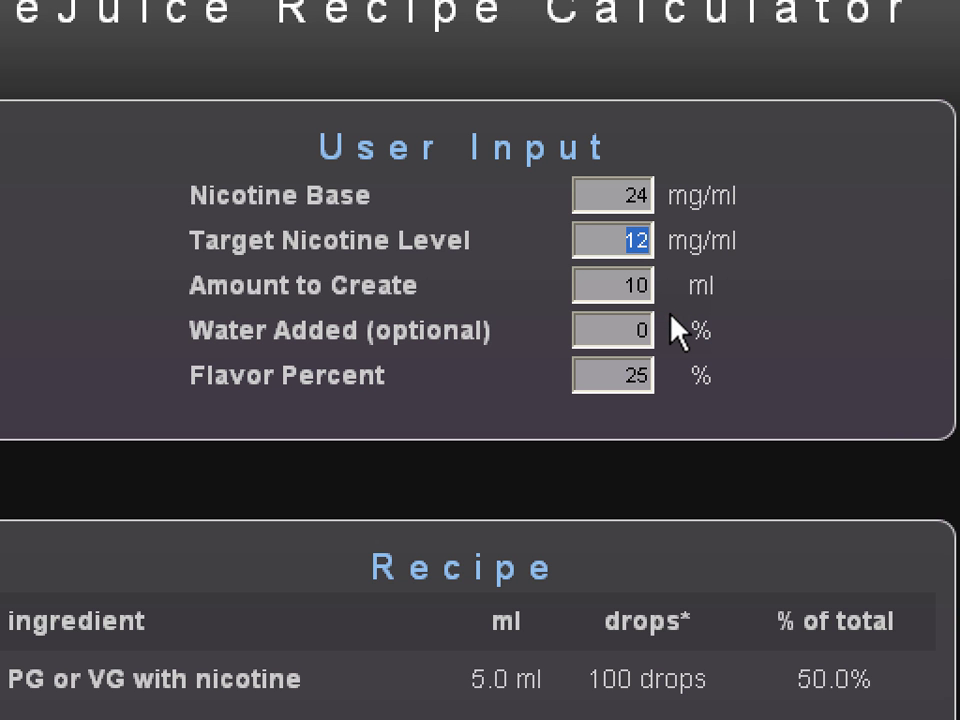
- Set the Target Nicotine Level to 18 mg/ml and the Amount to Create to 60 ml
{"action": "type", "text": "2"}
{"action": "key", "text": "BackSpace"}
{"action": "type", "text": "18"}
{"action": "left_click", "coordinate": [595, 286]}
{"action": "left_click_drag", "start_coordinate": [595, 286], "coordinate": [667, 311]}
{"action": "type", "text": "60"}
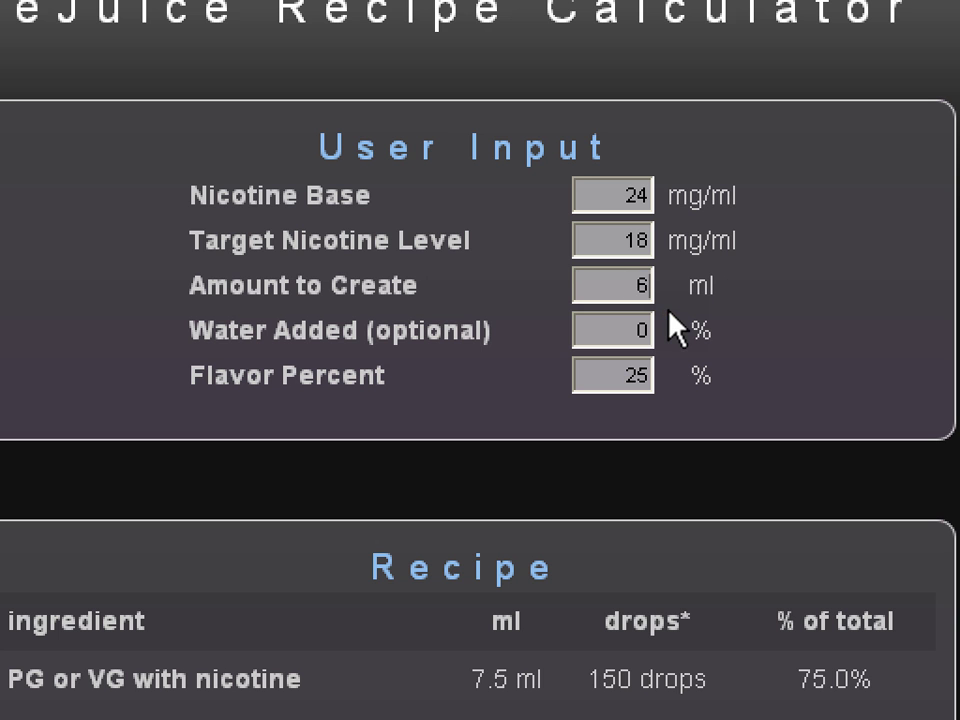
{"action": "left_click", "coordinate": [668, 308]}
- Set the Flavor Percent to 15% and bring up the recalculated ingredient amounts
{"action": "left_click_drag", "start_coordinate": [633, 377], "coordinate": [667, 378]}
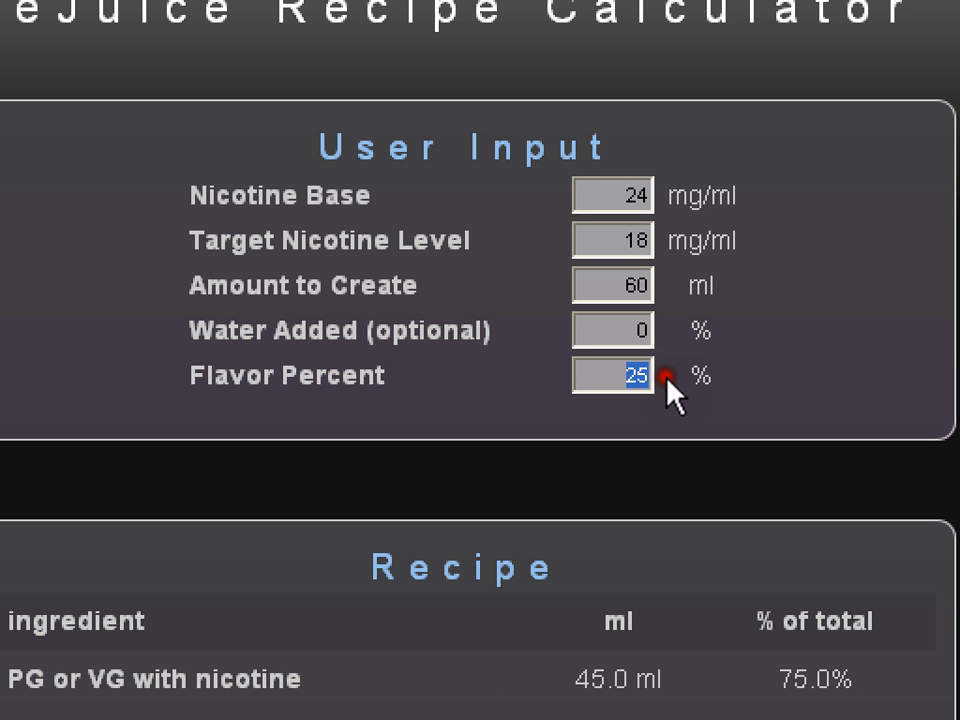
{"action": "type", "text": "15"}
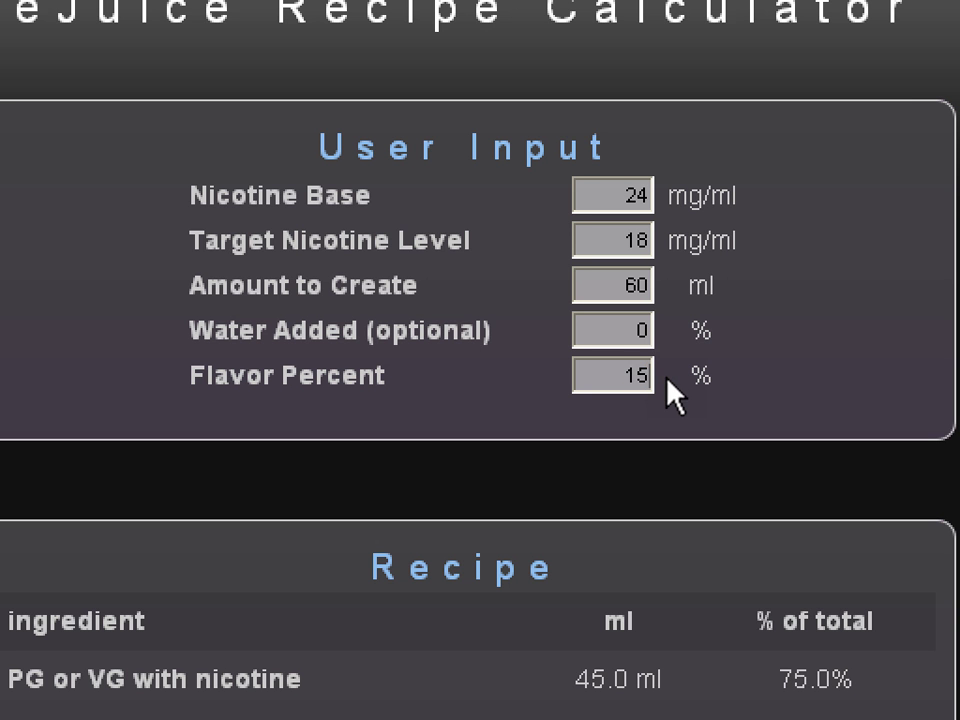
{"action": "left_click", "coordinate": [765, 706]}
{"action": "scroll", "coordinate": [480, 360], "scroll_direction": "down", "scroll_amount": 2}
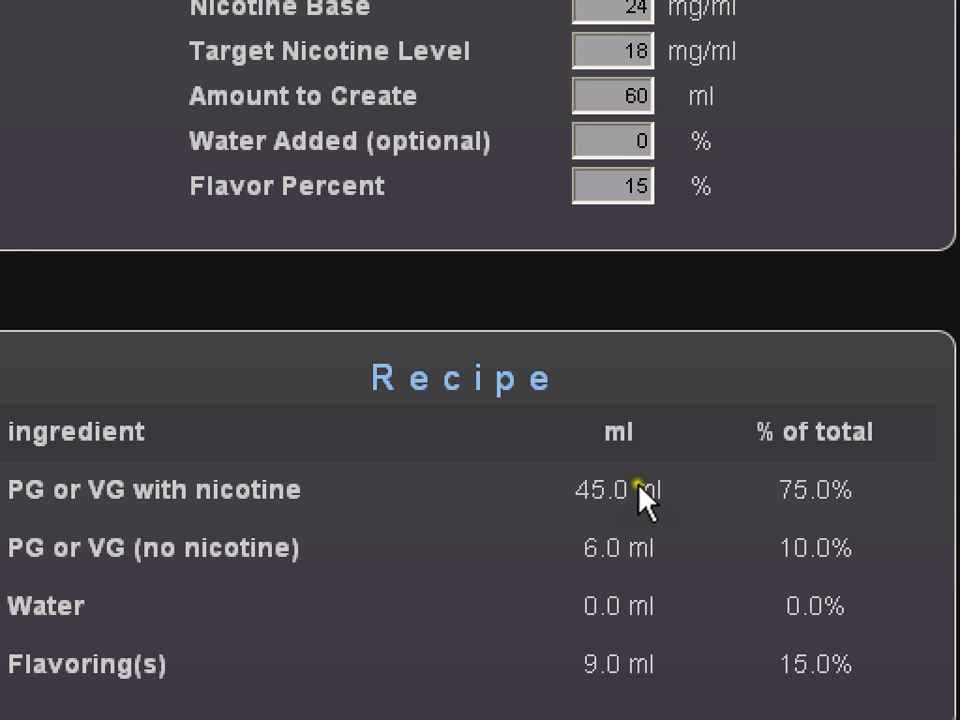
{"action": "left_click", "coordinate": [619, 13]}
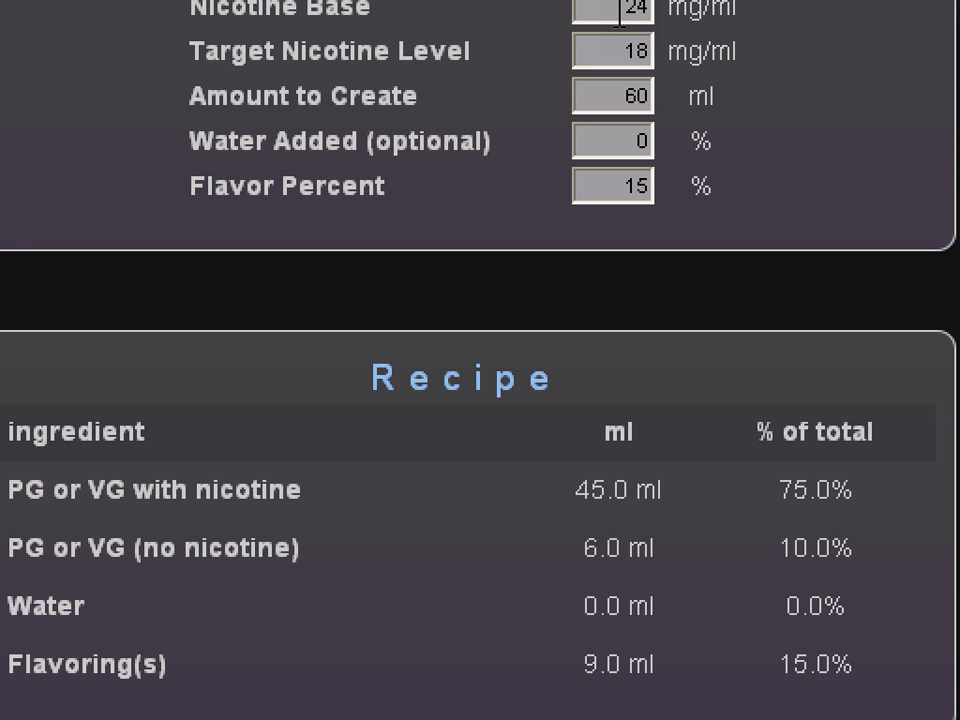
{"action": "left_click", "coordinate": [619, 13]}
{"action": "left_click", "coordinate": [615, 518]}
{"action": "left_click", "coordinate": [619, 489]}
{"action": "left_click", "coordinate": [362, 520]}
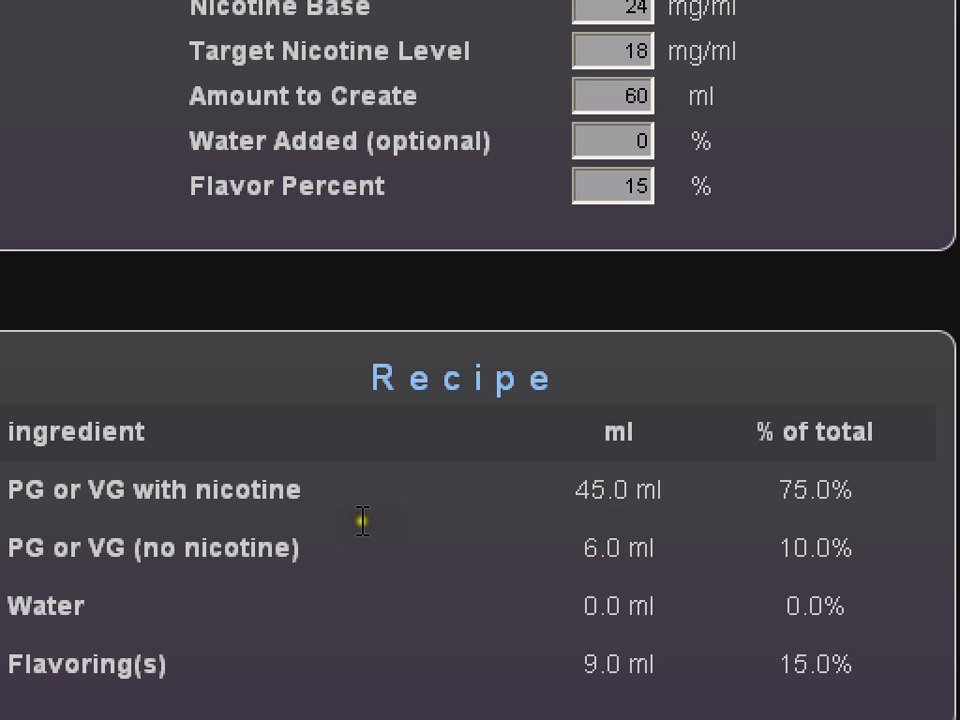